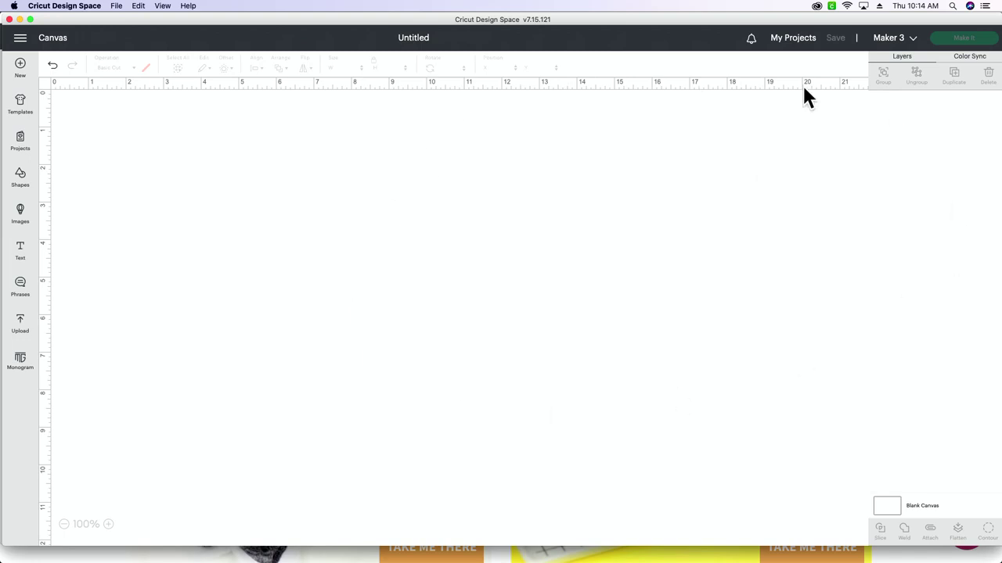
# Bring up the Makers Gonna Learn Fonts page in Chrome and scroll through it.
pyautogui.click(405, 540)
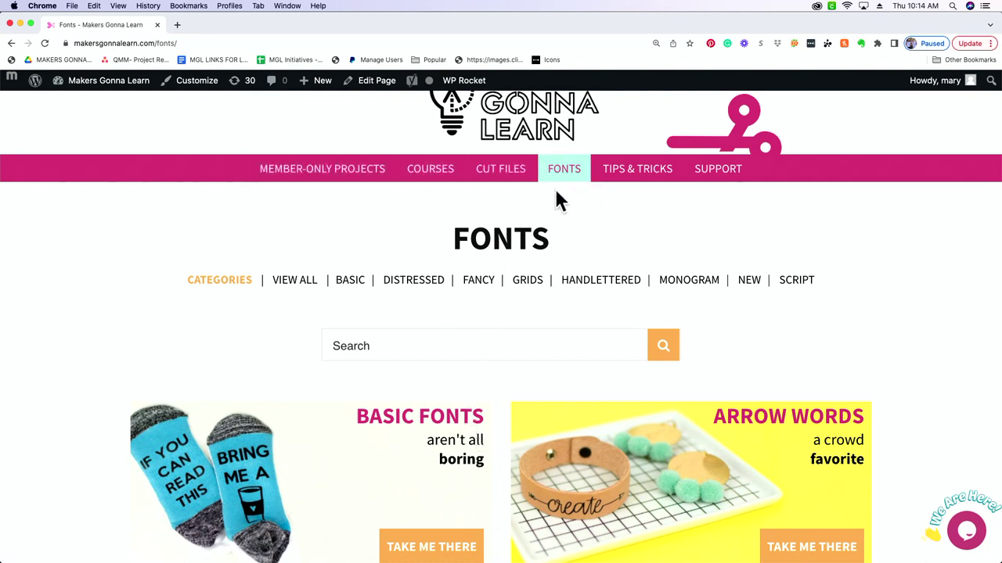
pyautogui.scroll(2, 522, 259)
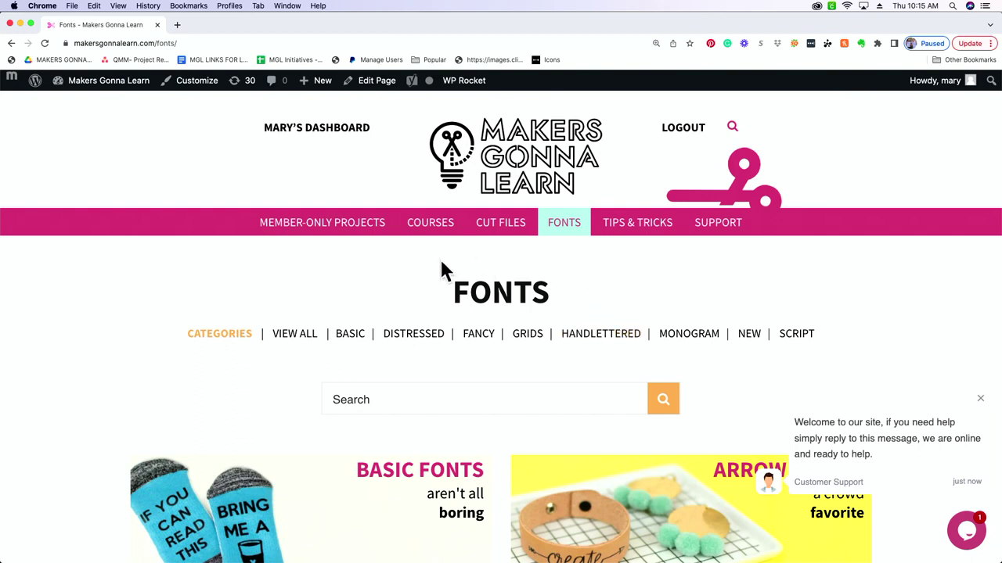
pyautogui.scroll(-6, 476, 465)
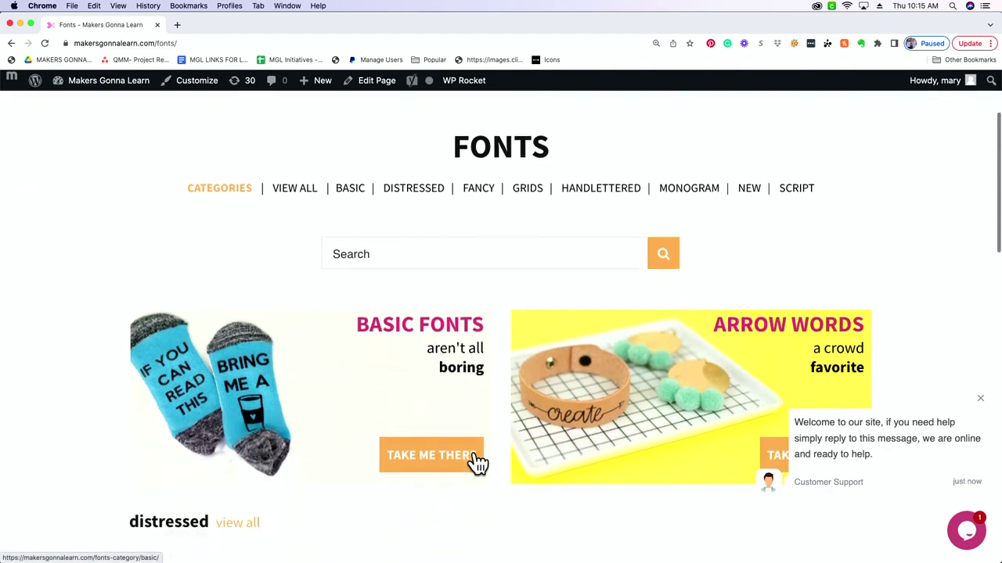
pyautogui.scroll(-6, 476, 465)
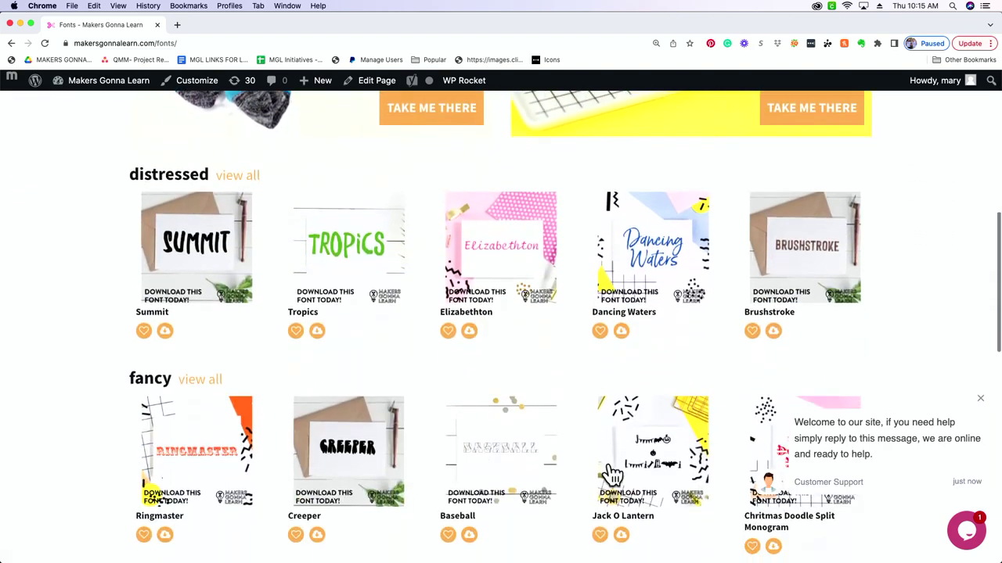
# Dismiss the chat welcome popup and browse the font listings.
pyautogui.click(980, 399)
pyautogui.scroll(-2, 748, 388)
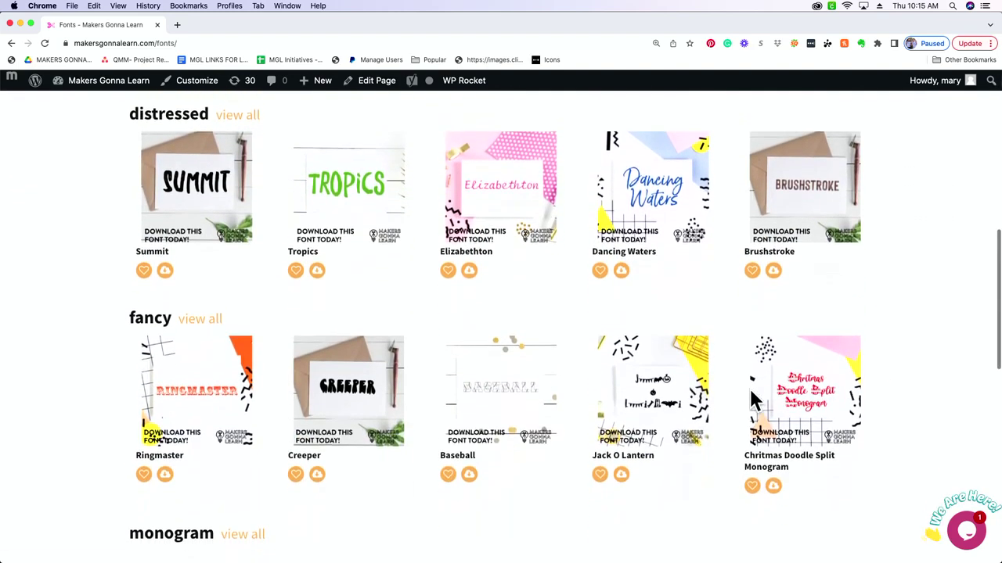
pyautogui.scroll(-1, 751, 399)
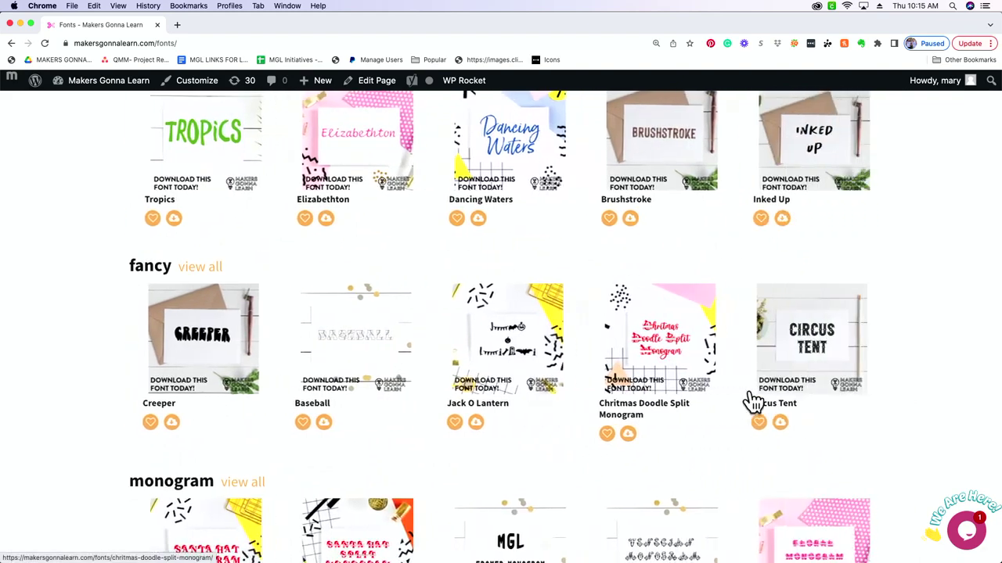
pyautogui.scroll(-10, 748, 403)
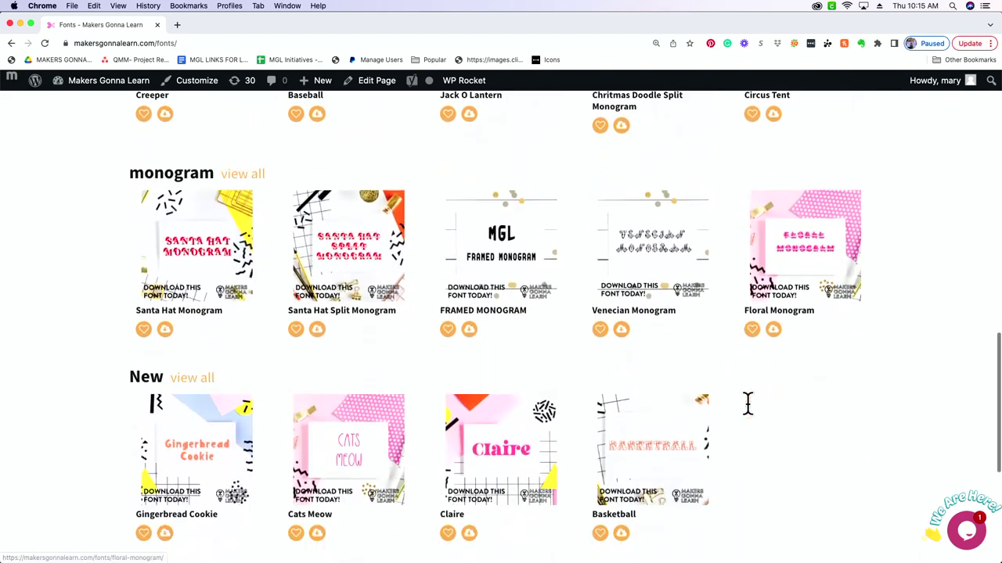
pyautogui.scroll(-2, 747, 405)
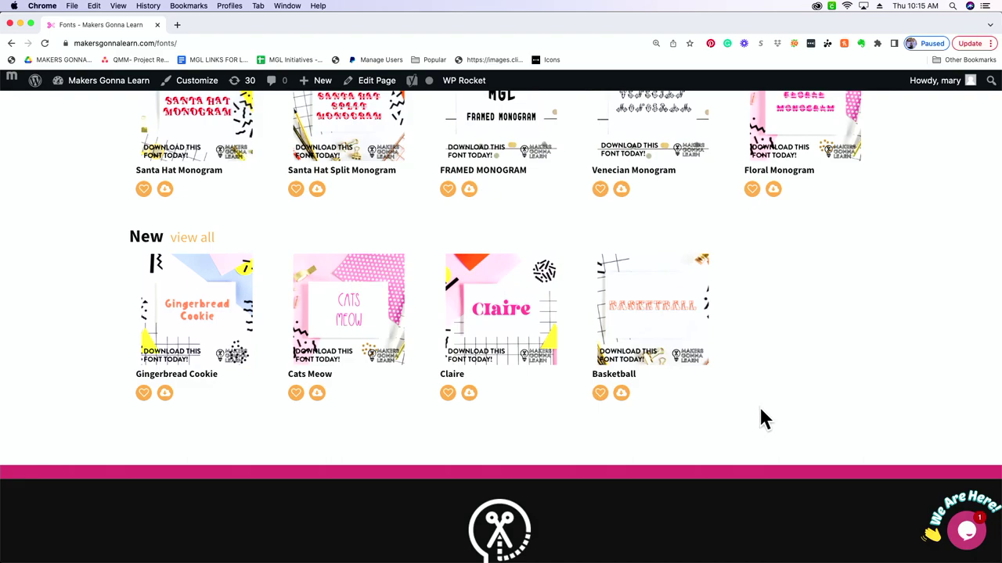
pyautogui.scroll(20, 506, 323)
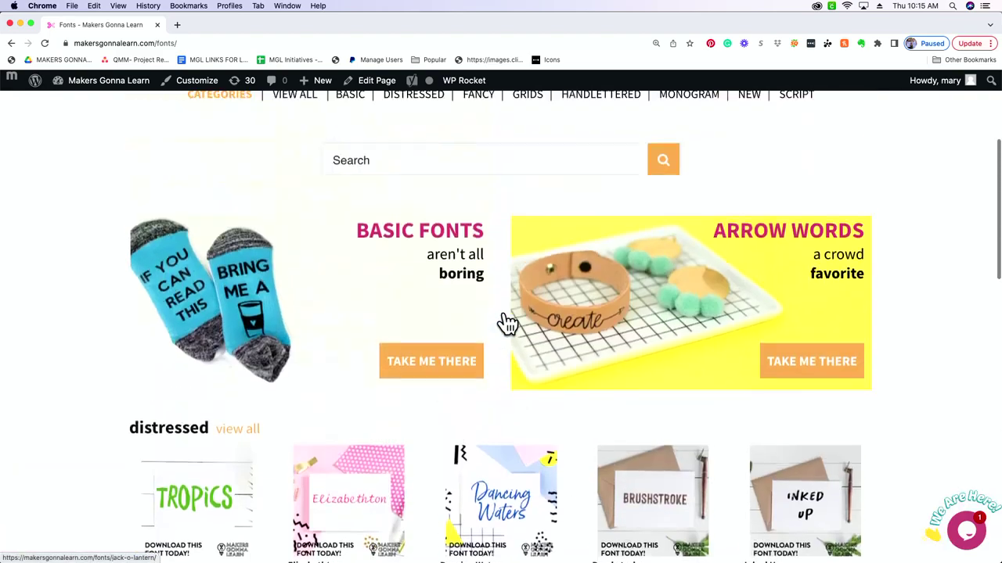
pyautogui.scroll(5, 507, 322)
# Download the Brock The Jock Pennant font zip from the Fancy category and open it.
pyautogui.click(475, 304)
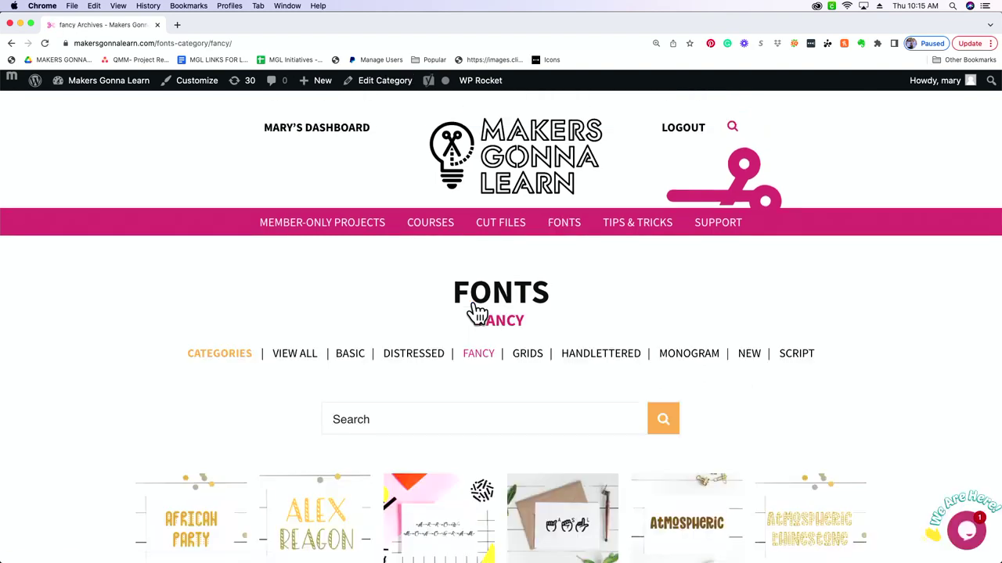
pyautogui.scroll(-5, 495, 427)
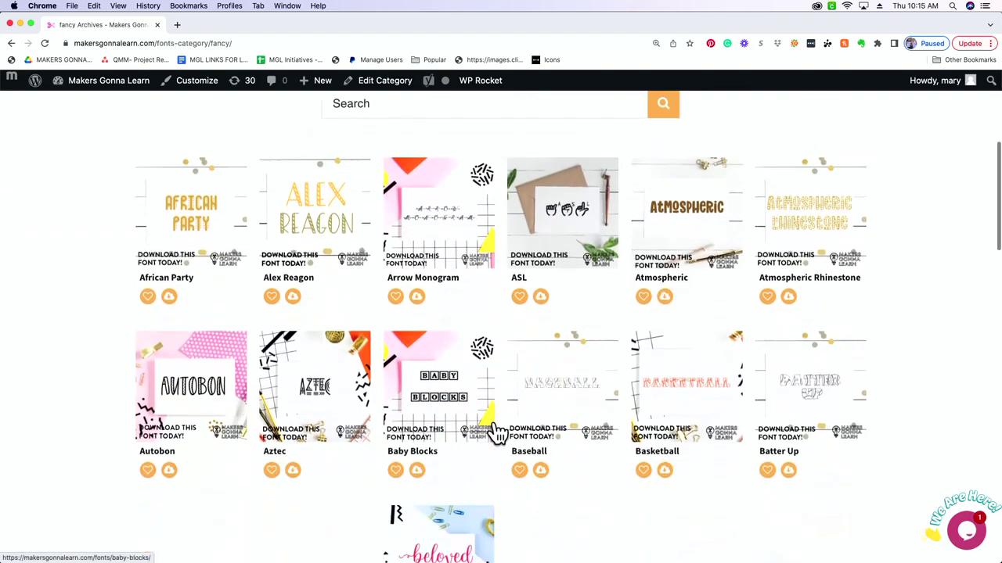
pyautogui.scroll(-1, 494, 433)
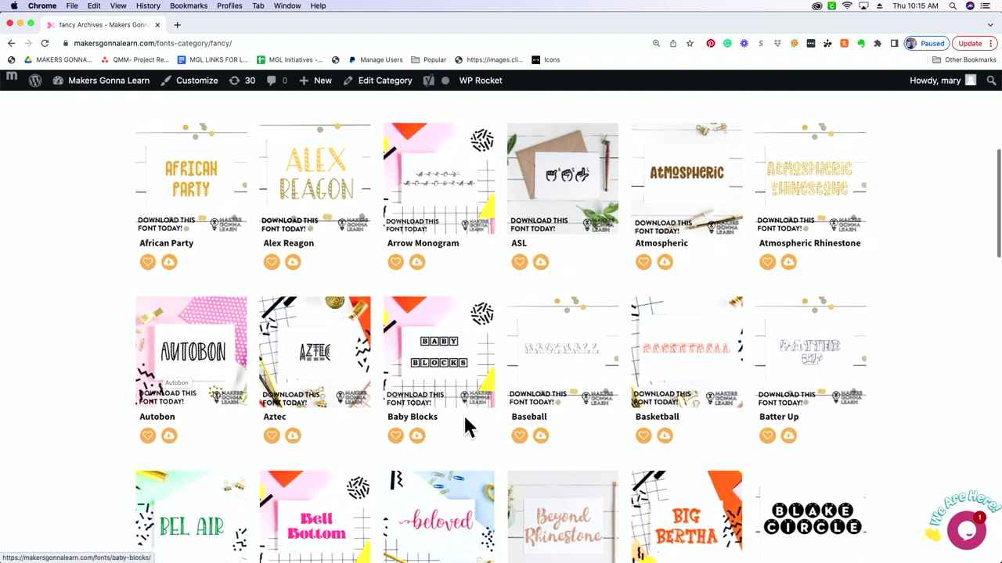
pyautogui.scroll(-4, 403, 426)
pyautogui.scroll(-6, 403, 427)
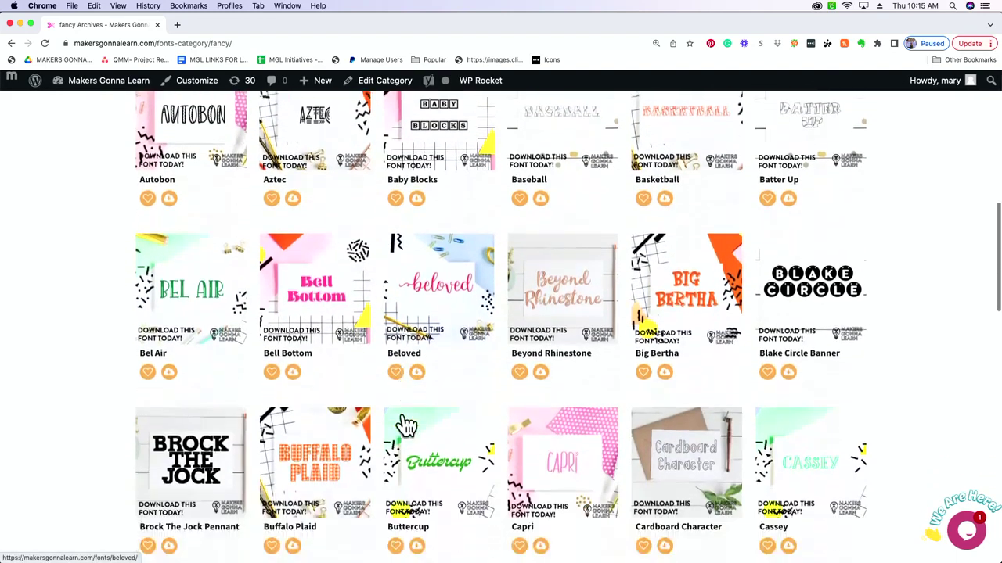
pyautogui.scroll(-3, 409, 420)
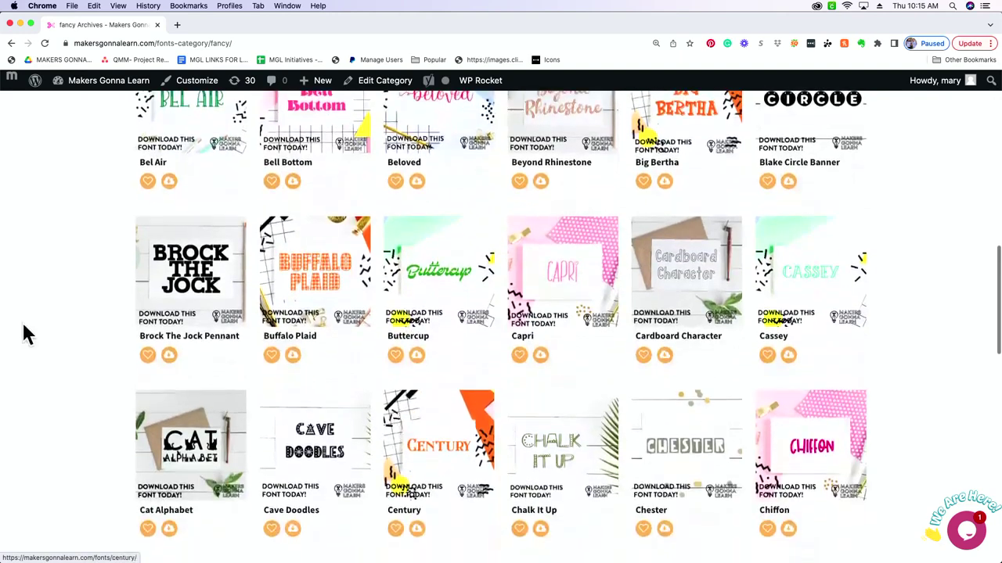
pyautogui.click(169, 359)
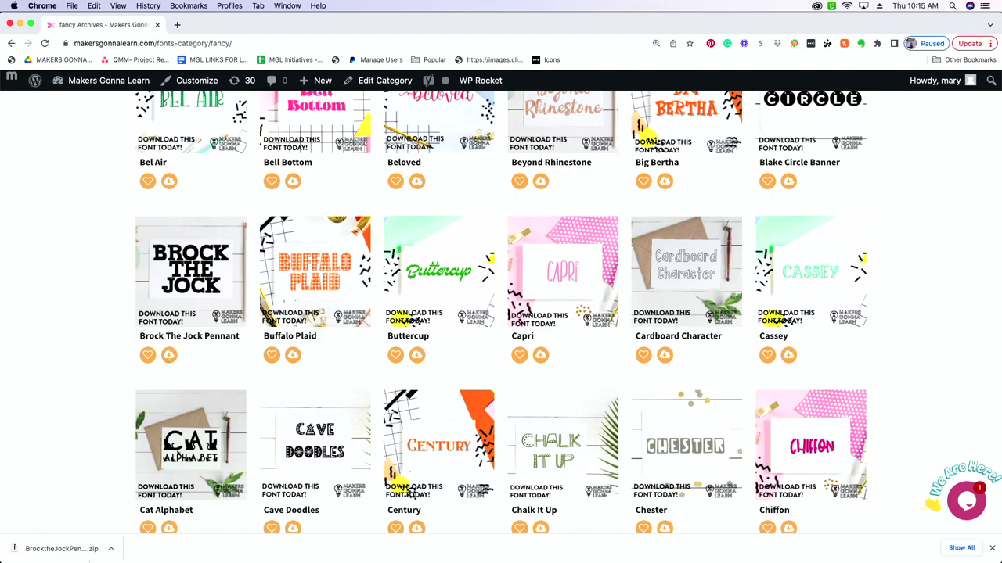
pyautogui.click(92, 551)
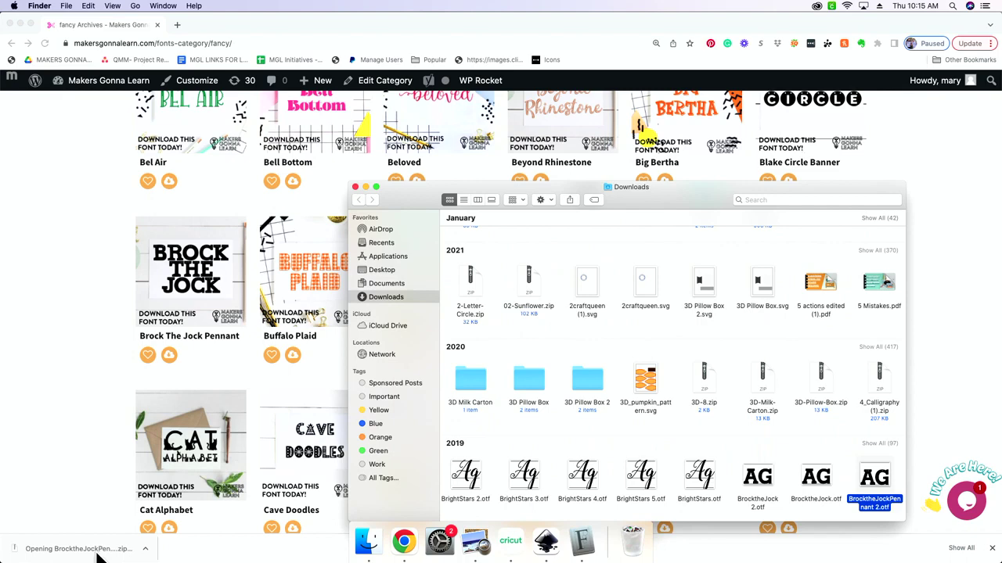
# Install Brock the Jock Pennant from its .otf file in Font Book and return to Cricut Design Space.
pyautogui.doubleClick(880, 479)
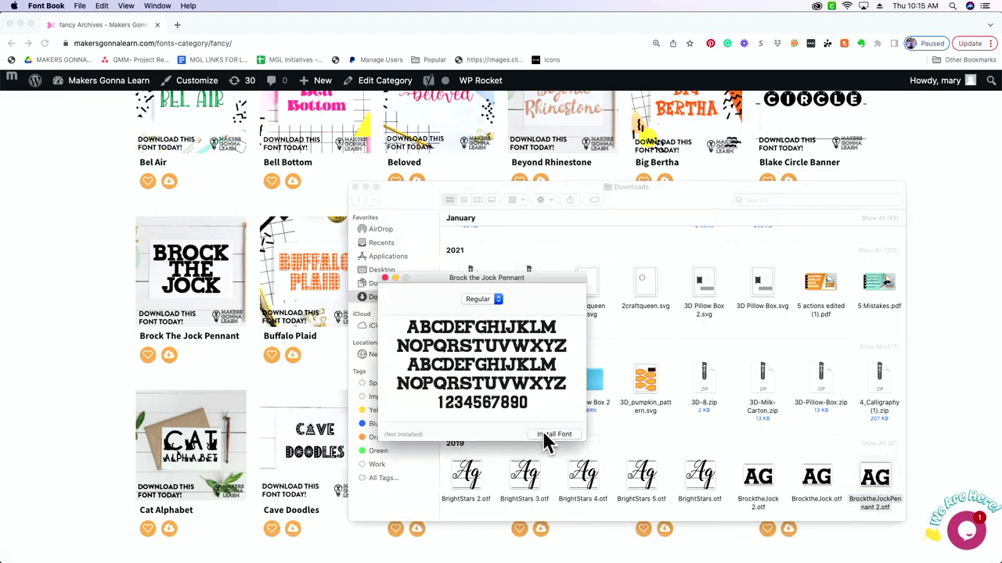
pyautogui.click(543, 434)
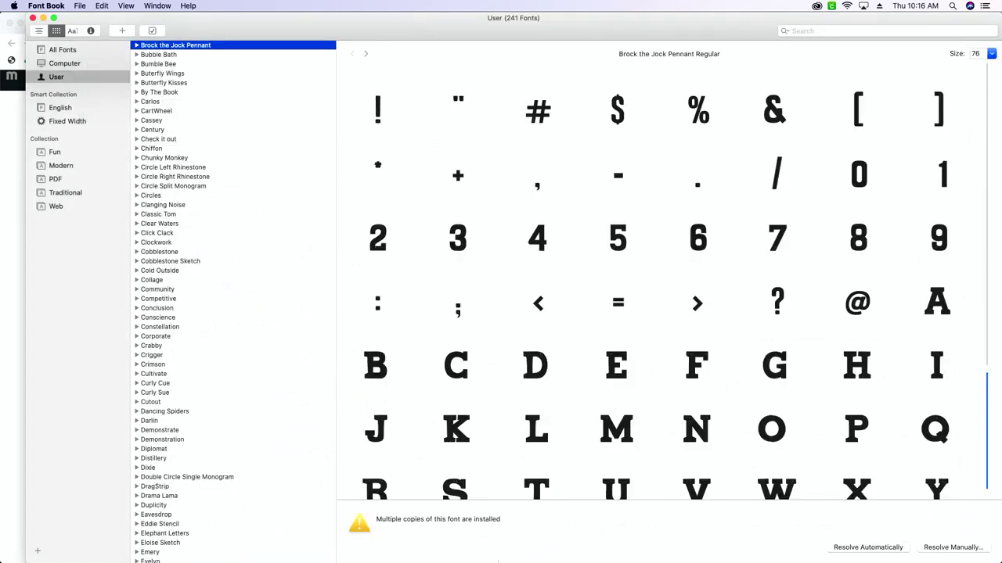
pyautogui.click(517, 548)
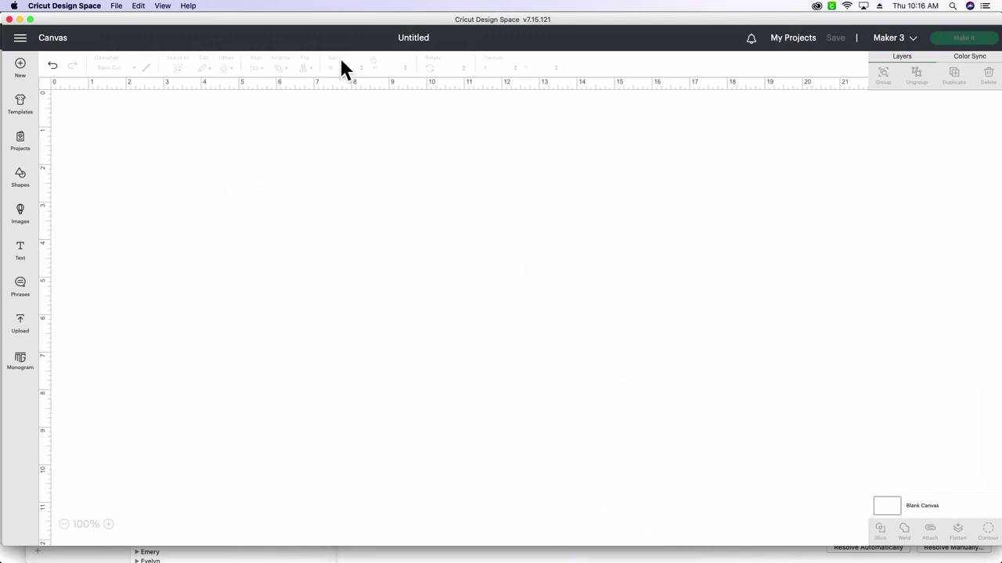
# Reload Cricut Design Space so the new font loads, and add a text box.
pyautogui.click(161, 6)
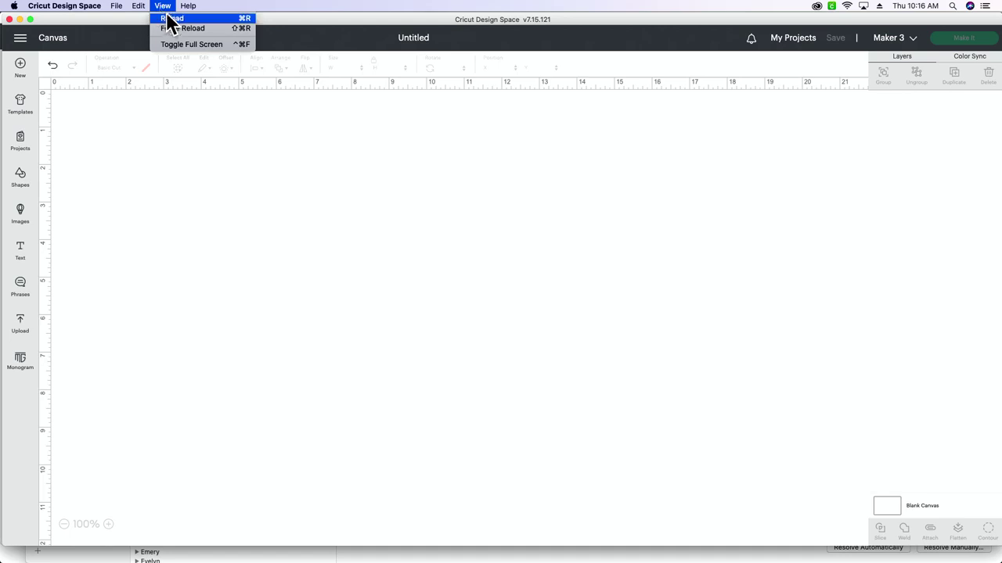
pyautogui.click(166, 19)
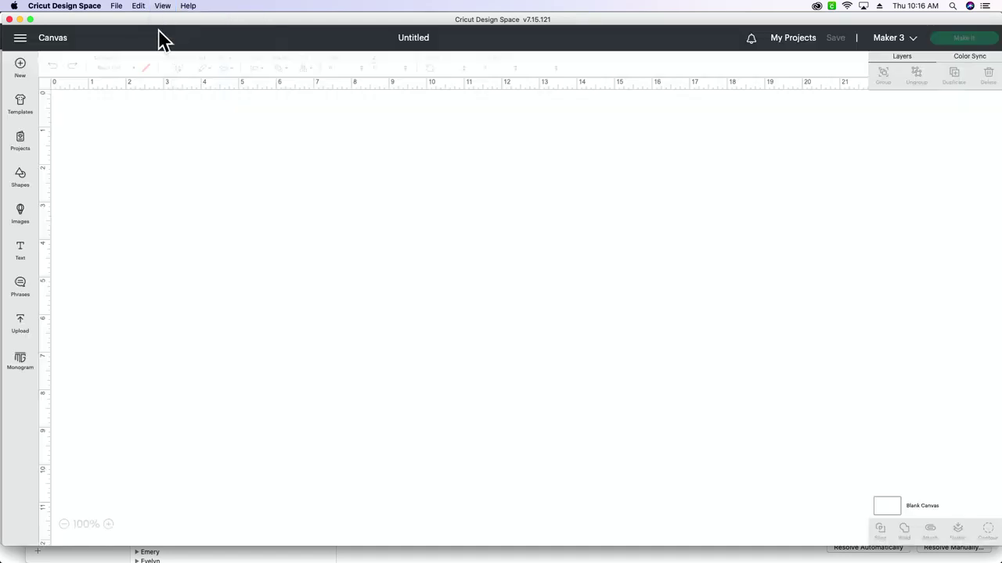
pyautogui.click(14, 254)
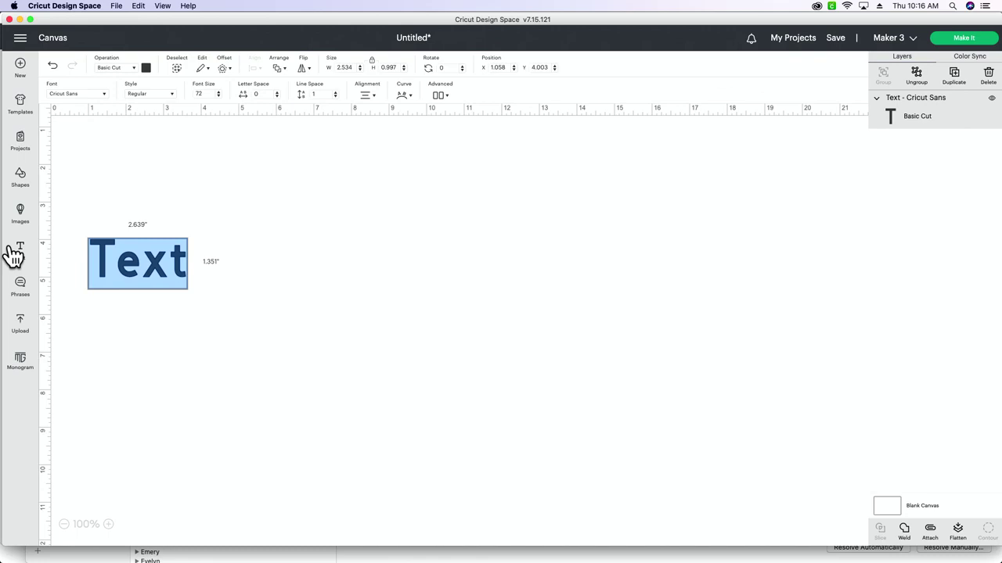
# Type 'Halloween' in the text box and select all of it.
pyautogui.write('Hall')
pyautogui.write('o')
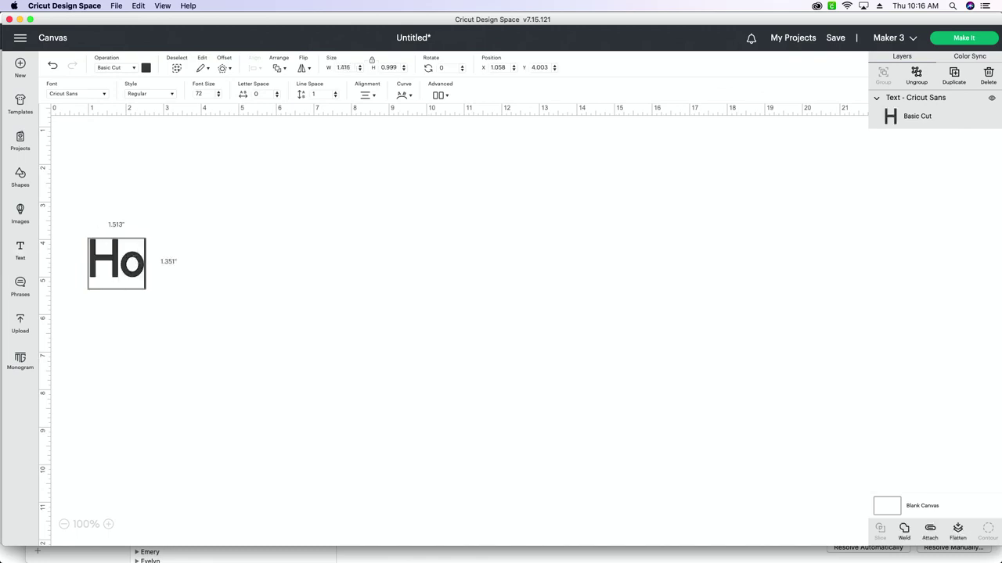
pyautogui.press('BackSpace')
pyautogui.write('alloween')
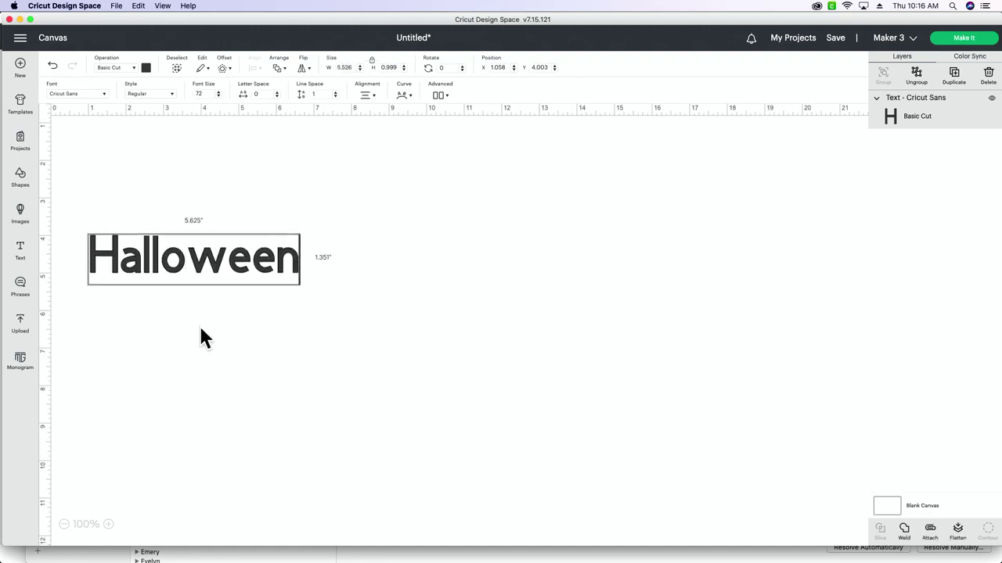
pyautogui.press('super+a')
pyautogui.click(74, 95)
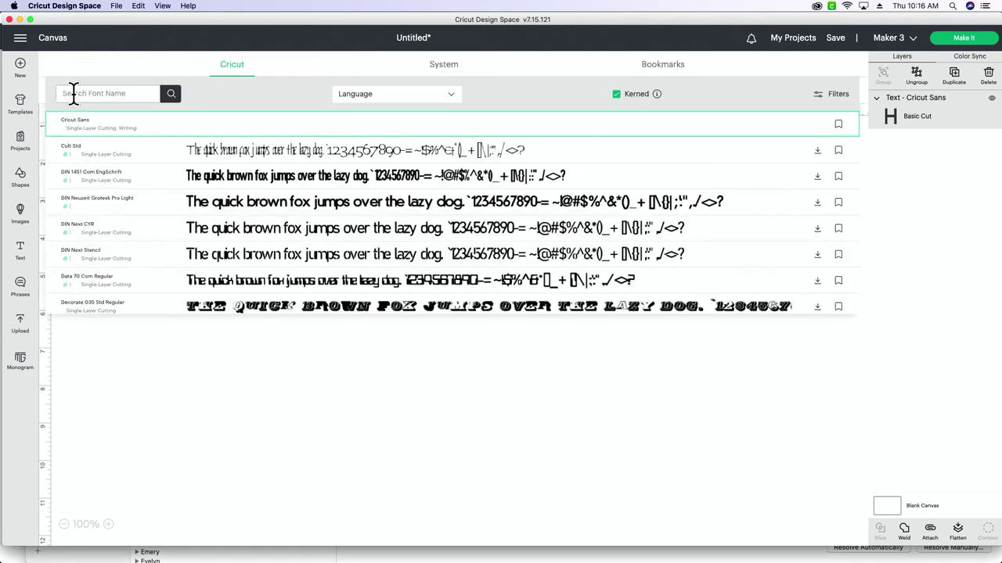
# Set HALLOWEEN in the system font Brock the Jock and enlarge it to about 18.89 in wide.
pyautogui.write('brock')
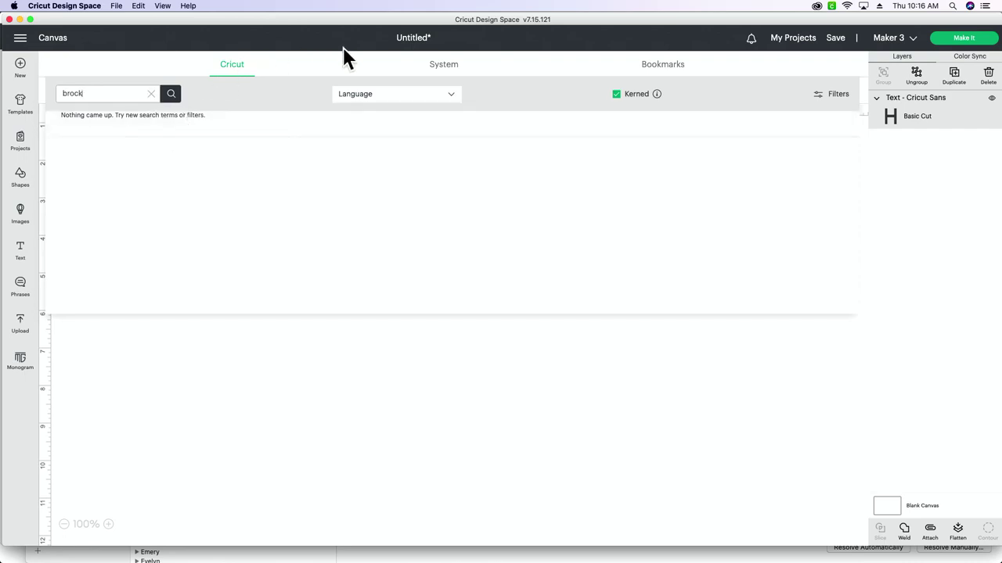
pyautogui.click(435, 70)
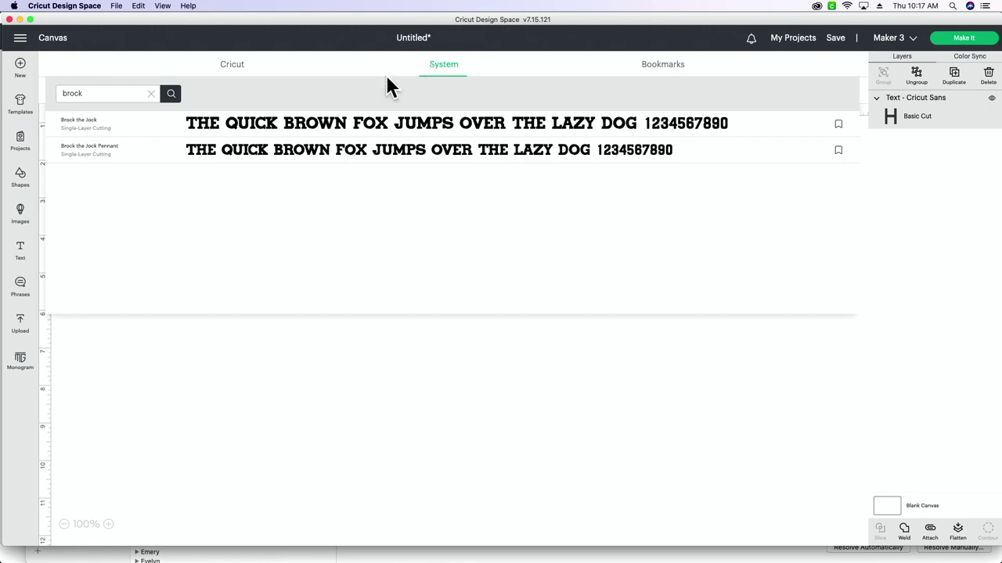
pyautogui.click(342, 125)
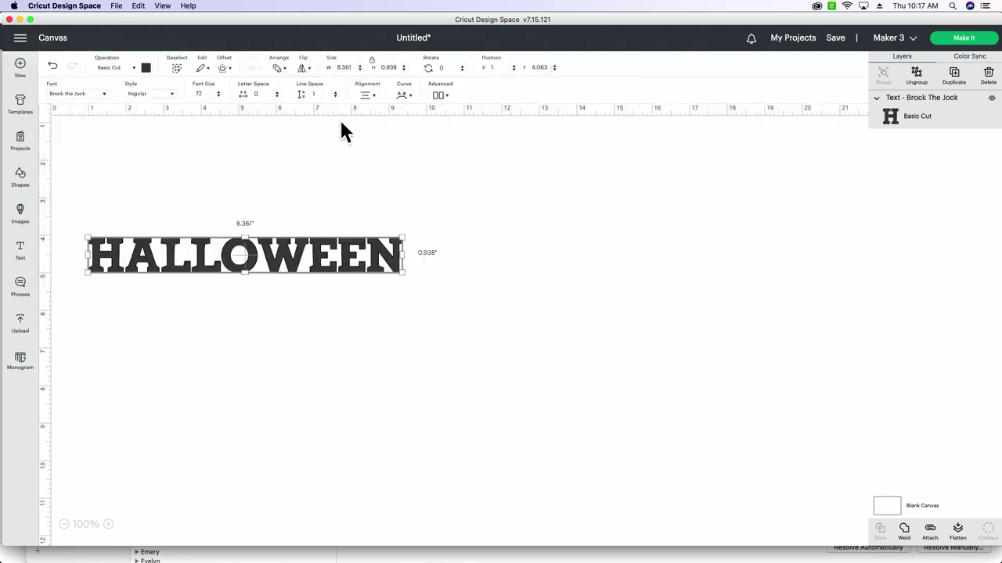
pyautogui.moveTo(404, 272); pyautogui.dragTo(435, 313)
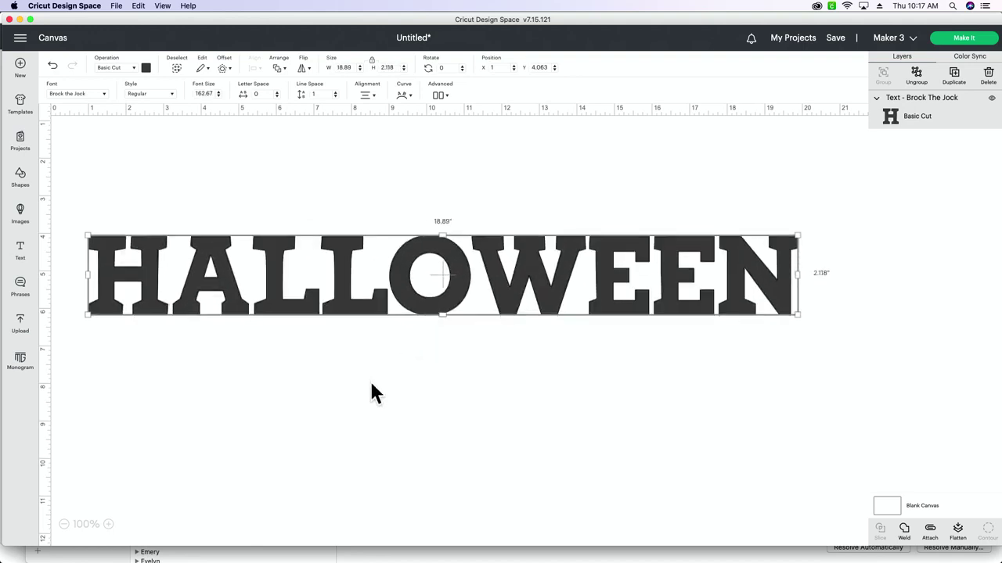
pyautogui.scroll(1, 366, 383)
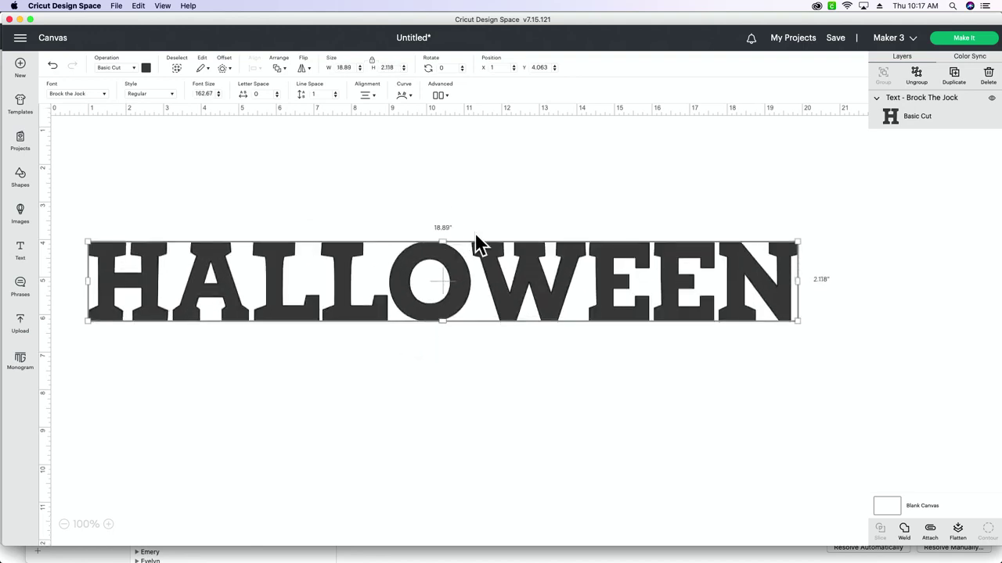
pyautogui.click(226, 70)
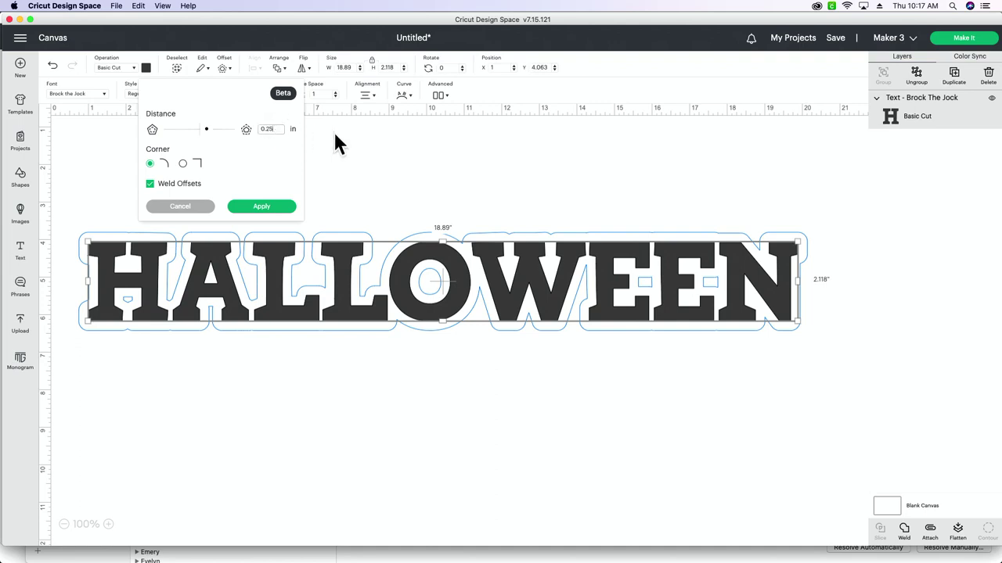
# Give HALLOWEEN a 0.1 in rounded, welded offset outline.
pyautogui.press('BackSpace')
pyautogui.press('BackSpace')
pyautogui.write('1')
pyautogui.press('Return')
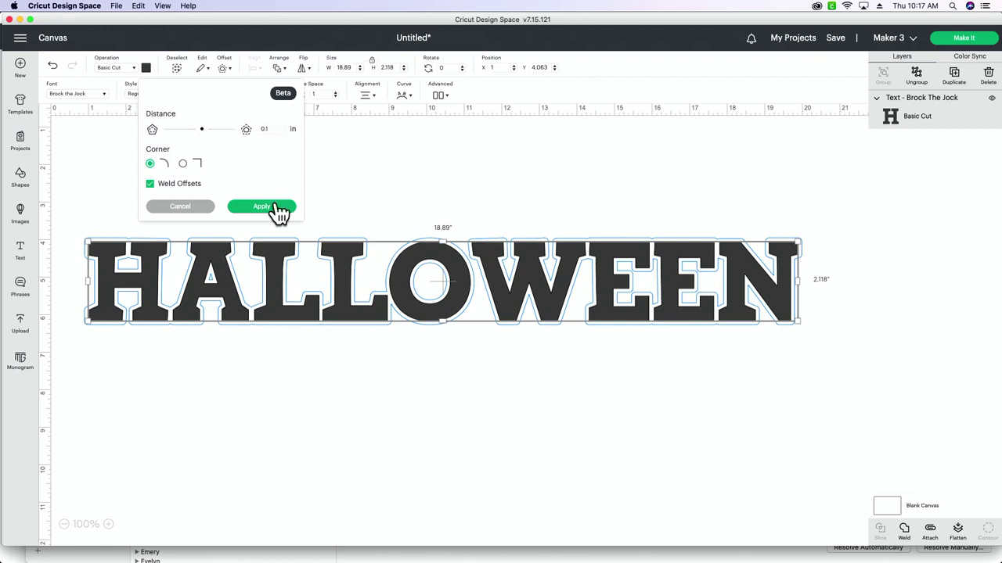
pyautogui.click(261, 206)
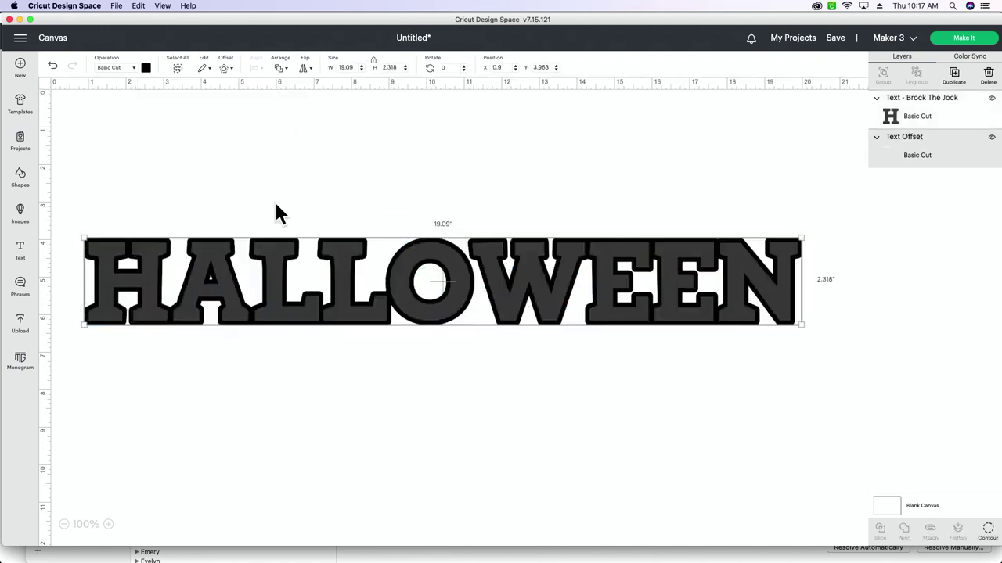
# Select HALLOWEEN together with its offset outline and slice them.
pyautogui.click(765, 397)
pyautogui.moveTo(699, 324); pyautogui.dragTo(697, 392)
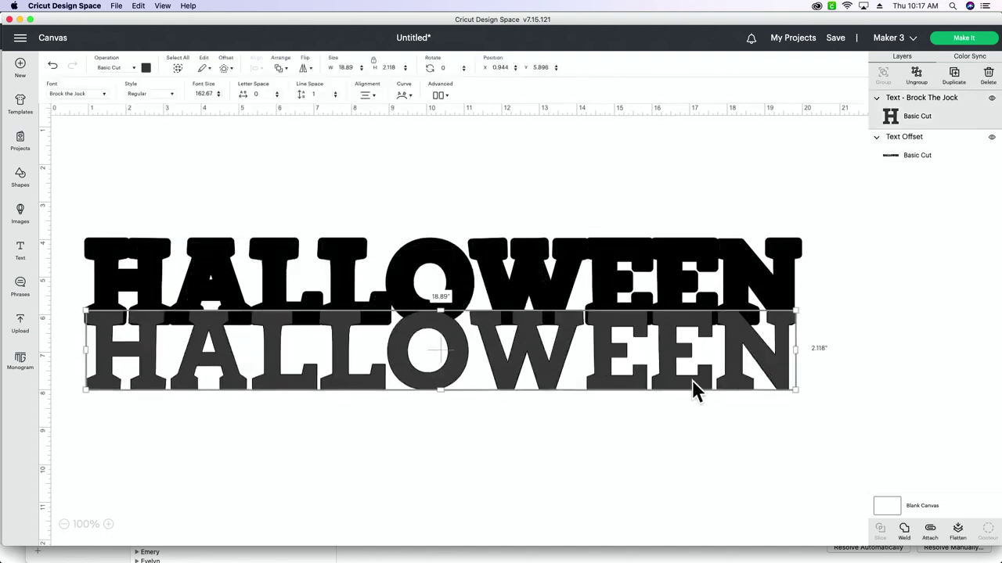
pyautogui.click(53, 67)
pyautogui.moveTo(550, 447); pyautogui.dragTo(362, 154)
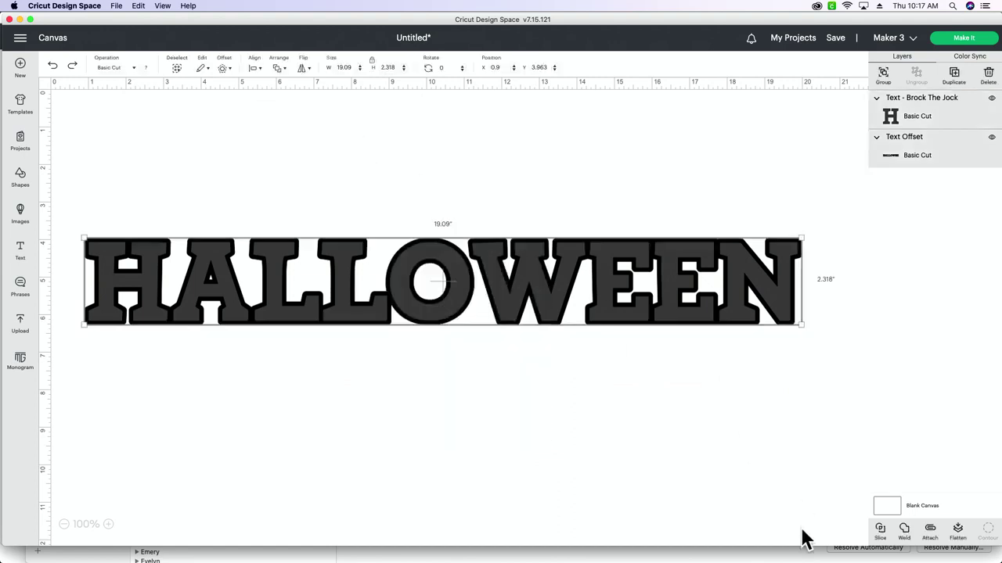
pyautogui.click(880, 532)
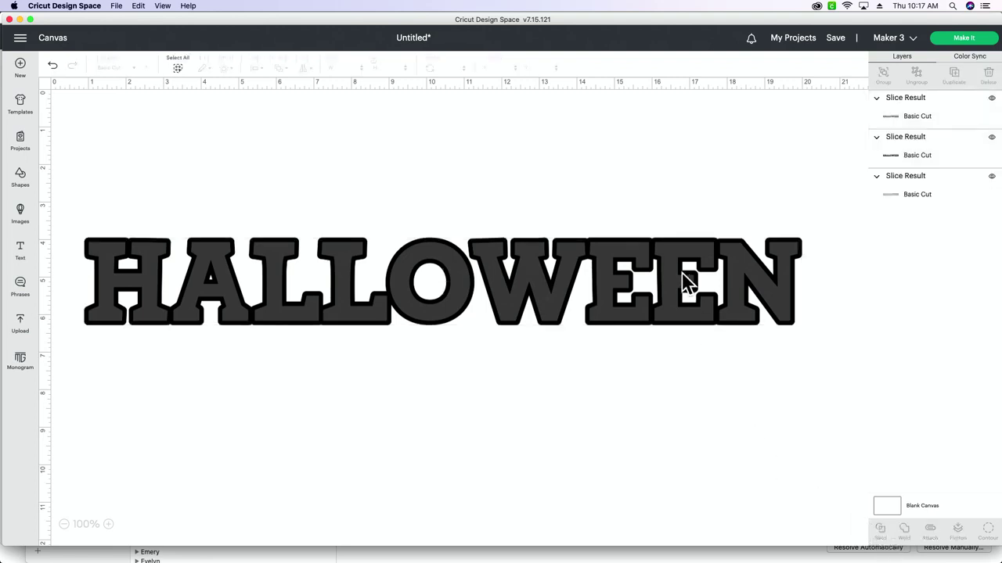
# Delete the grey and black filled slice pieces and move the hollow outline near the top.
pyautogui.moveTo(686, 284); pyautogui.dragTo(682, 415)
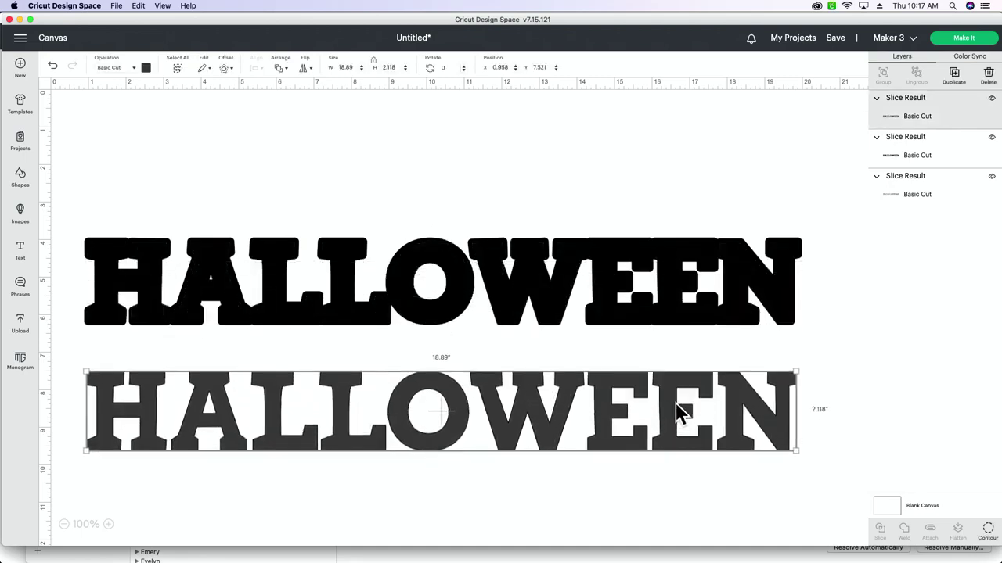
pyautogui.press('Delete')
pyautogui.moveTo(604, 287); pyautogui.dragTo(595, 443)
pyautogui.press('Delete')
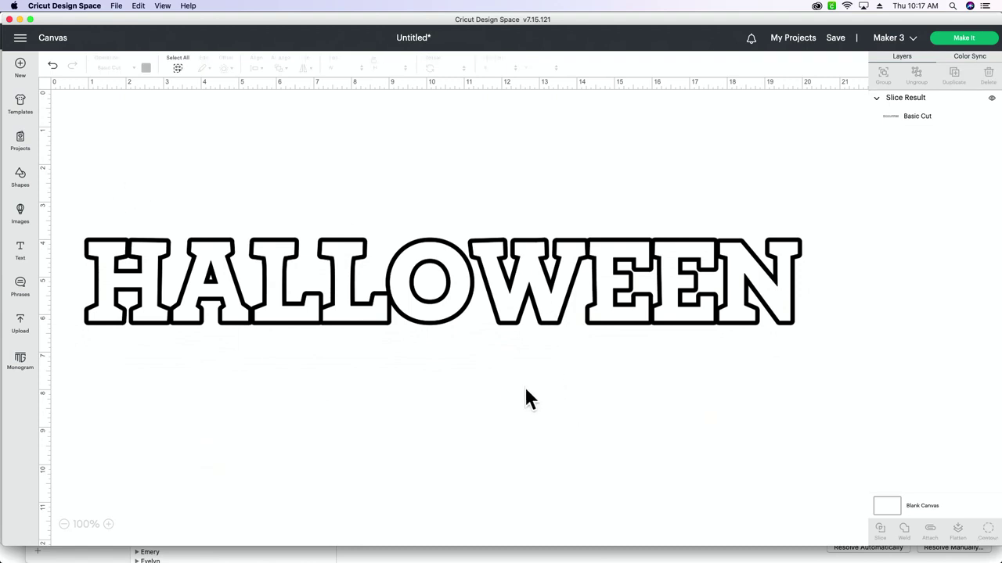
pyautogui.moveTo(521, 313); pyautogui.dragTo(517, 201)
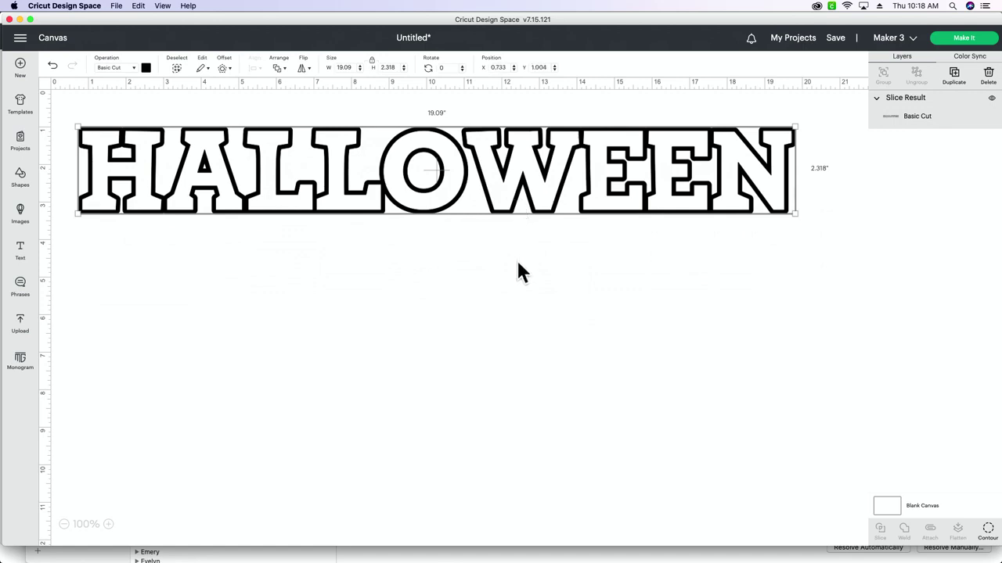
# Download the Addie Kate font from the Script category on the fonts website.
pyautogui.click(411, 550)
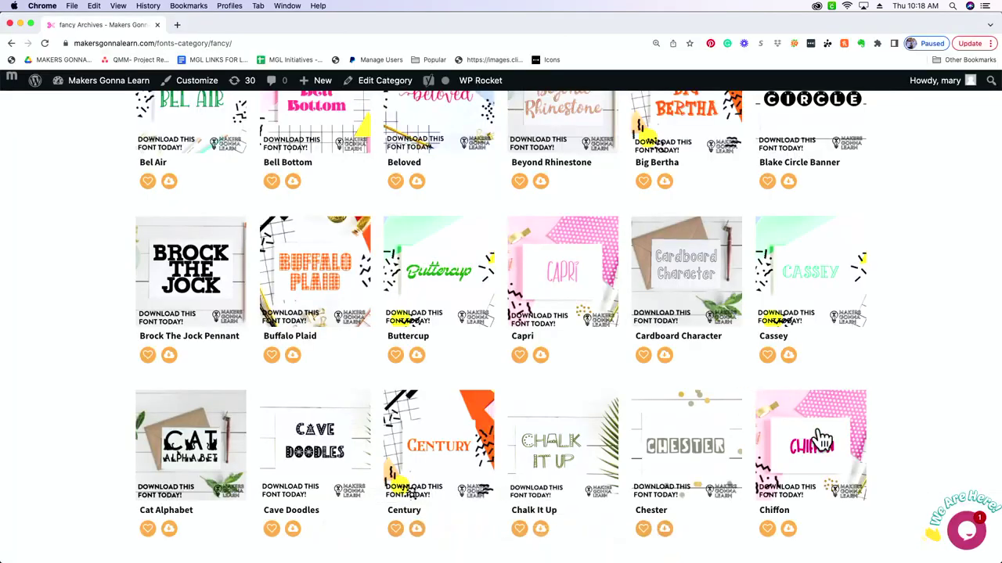
pyautogui.scroll(10, 706, 436)
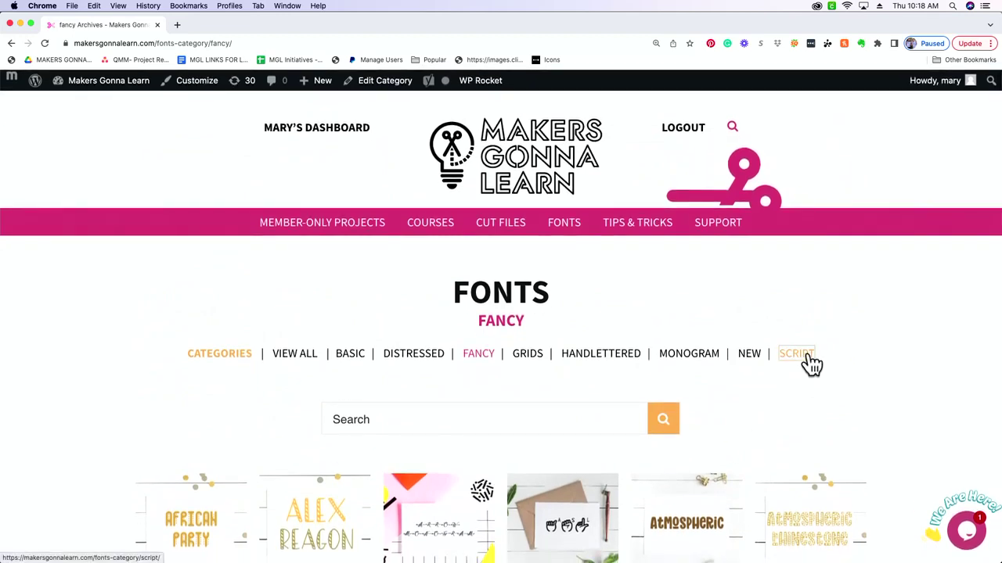
pyautogui.click(807, 356)
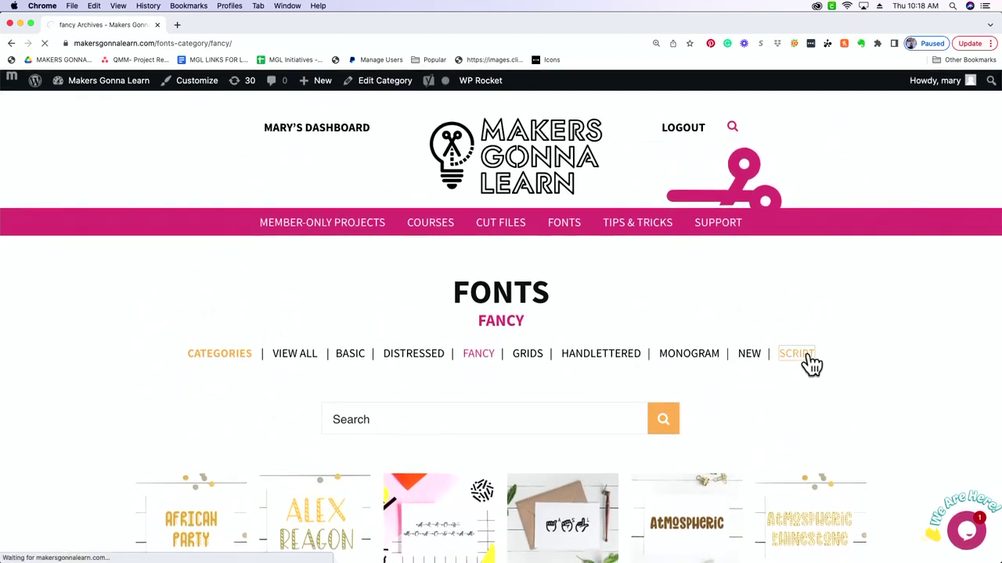
pyautogui.scroll(-8, 775, 407)
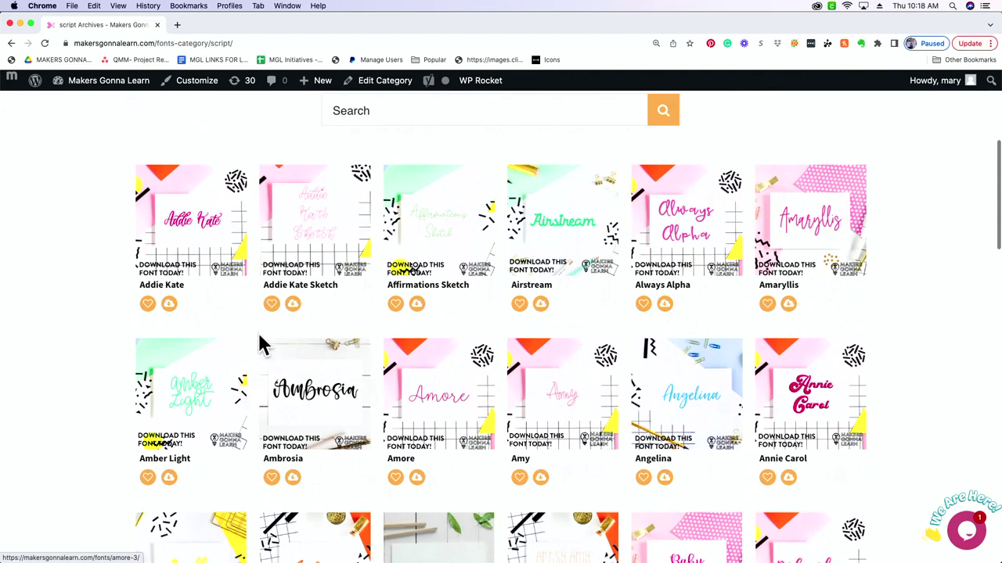
pyautogui.click(168, 305)
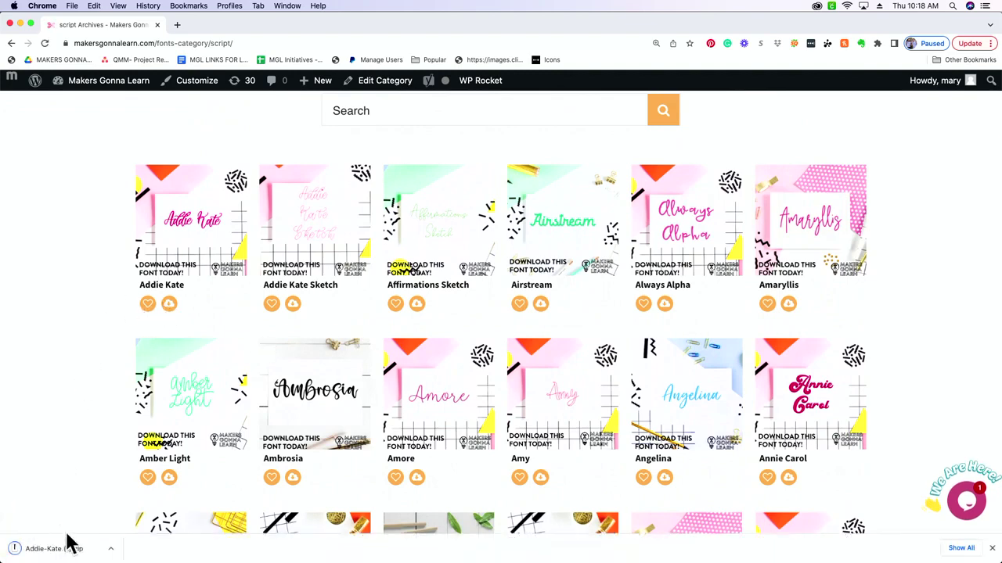
# Install Addie Kate 2.otf in Font Book and add a new text box in Cricut Design Space.
pyautogui.click(69, 547)
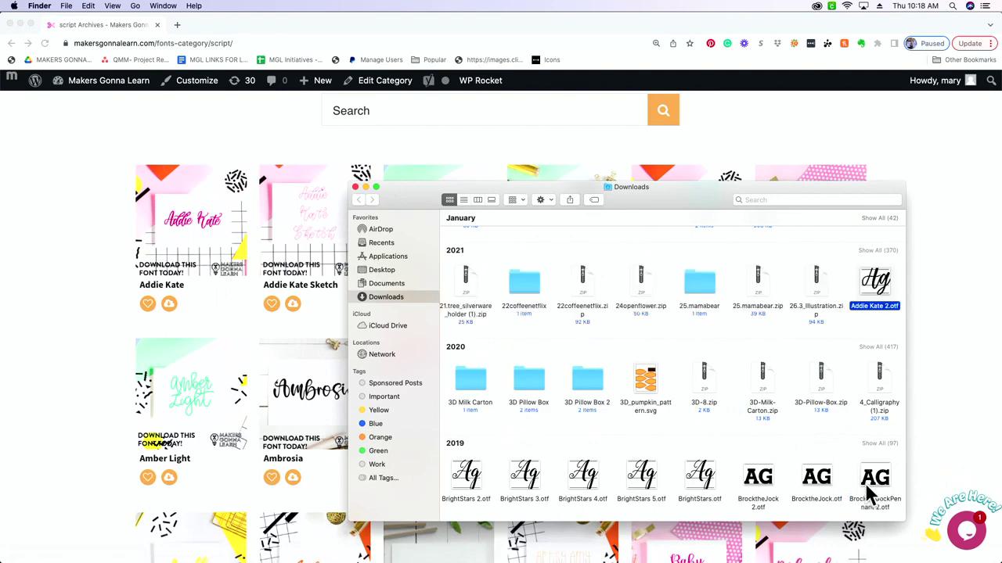
pyautogui.doubleClick(876, 290)
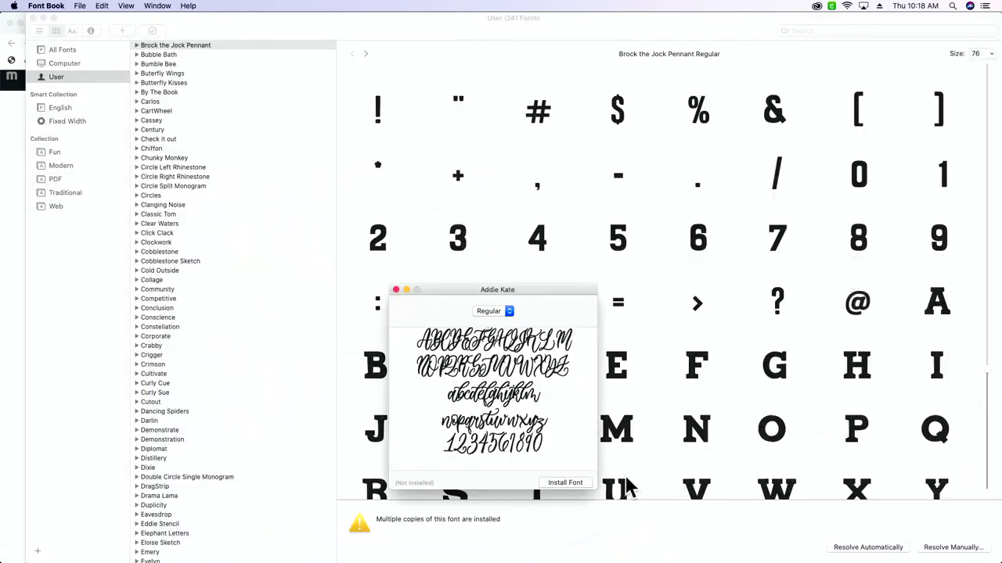
pyautogui.click(583, 485)
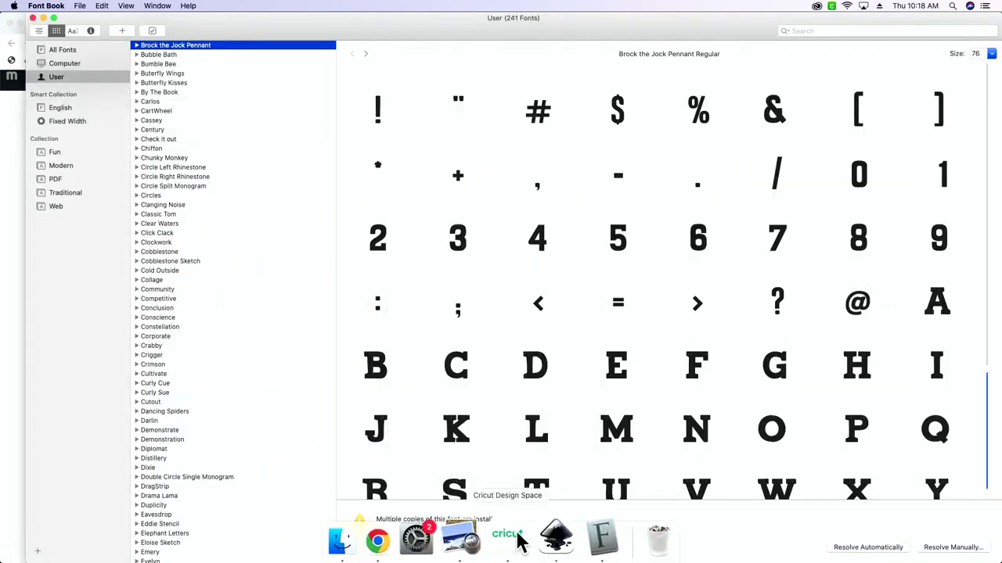
pyautogui.click(450, 540)
pyautogui.click(23, 253)
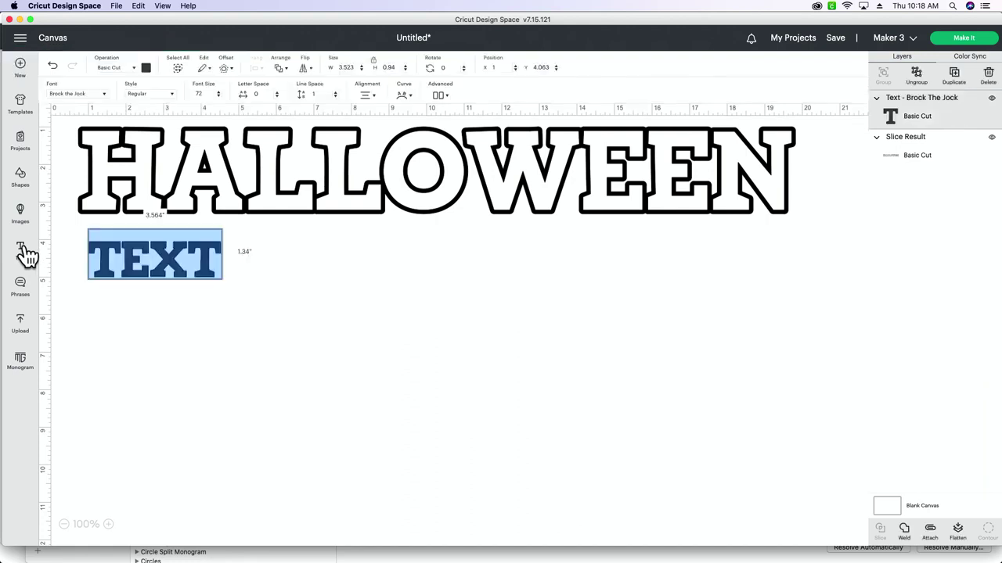
# Type LOVELY and enlarge it to about 13.7 in wide.
pyautogui.write('LOVELY')
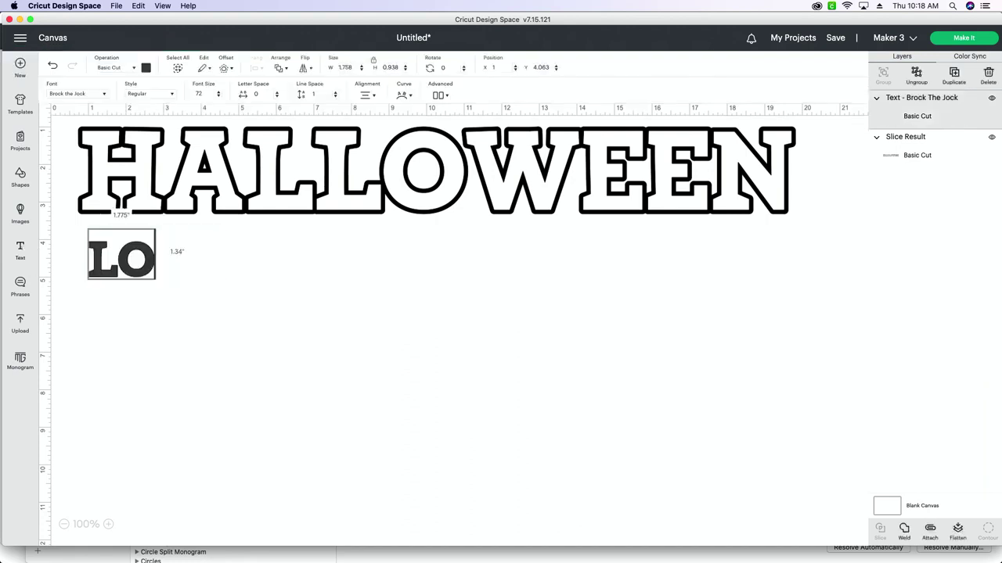
pyautogui.click(116, 297)
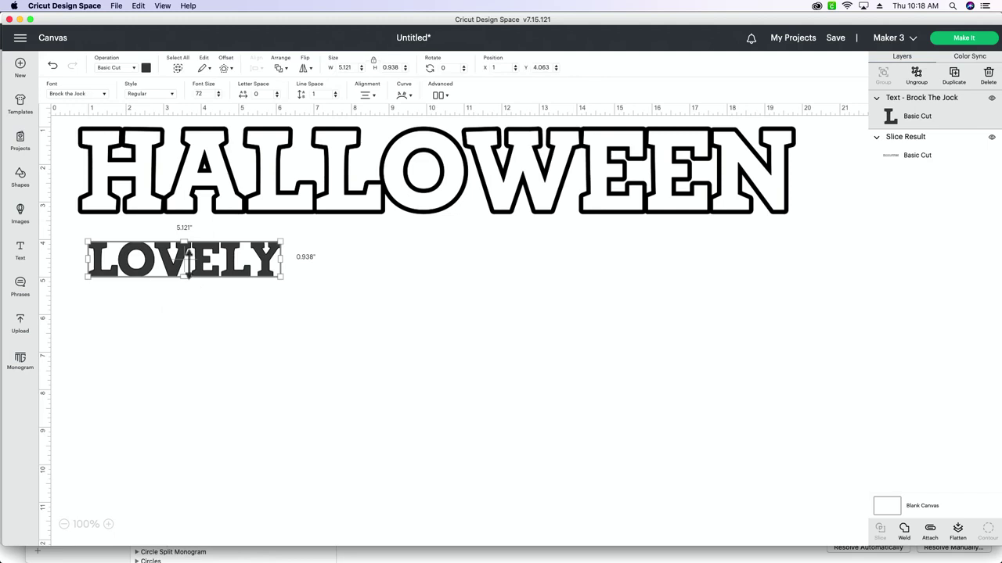
pyautogui.moveTo(282, 276); pyautogui.dragTo(604, 342)
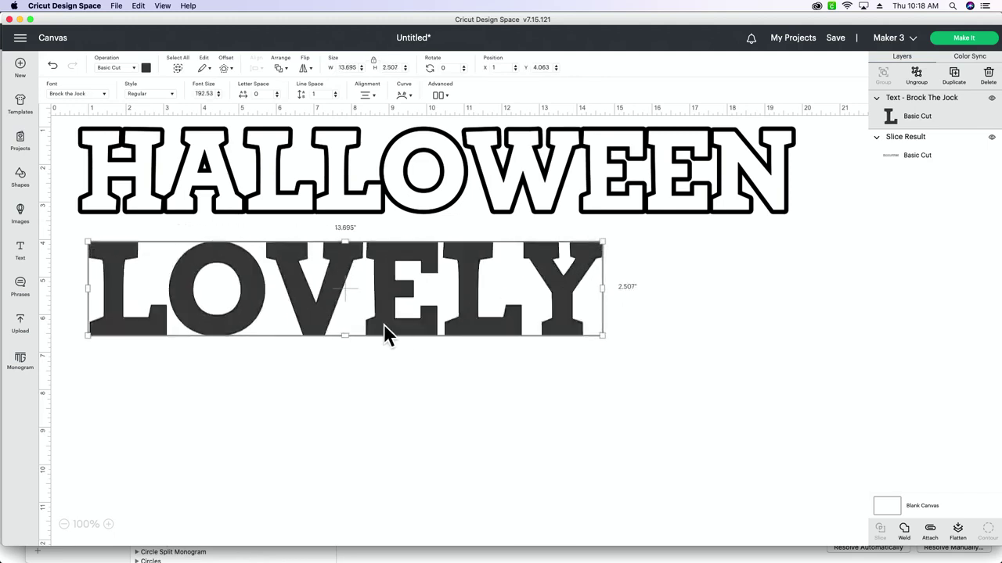
pyautogui.doubleClick(370, 313)
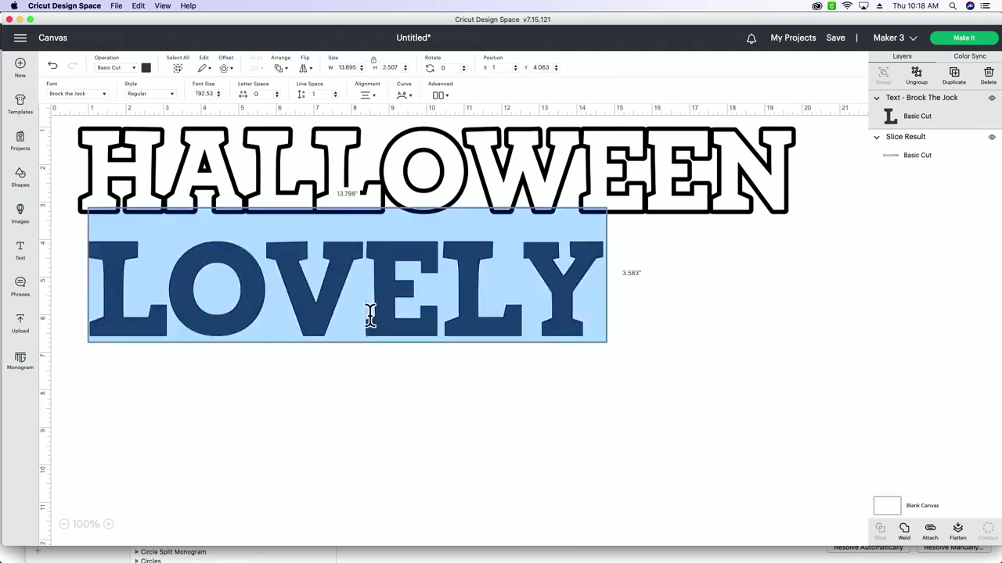
# Set Lovely in Addie Kate, resize it to 11.604 × 6.172 in, and place it below HALLOWEEN.
pyautogui.click(78, 94)
pyautogui.click(434, 70)
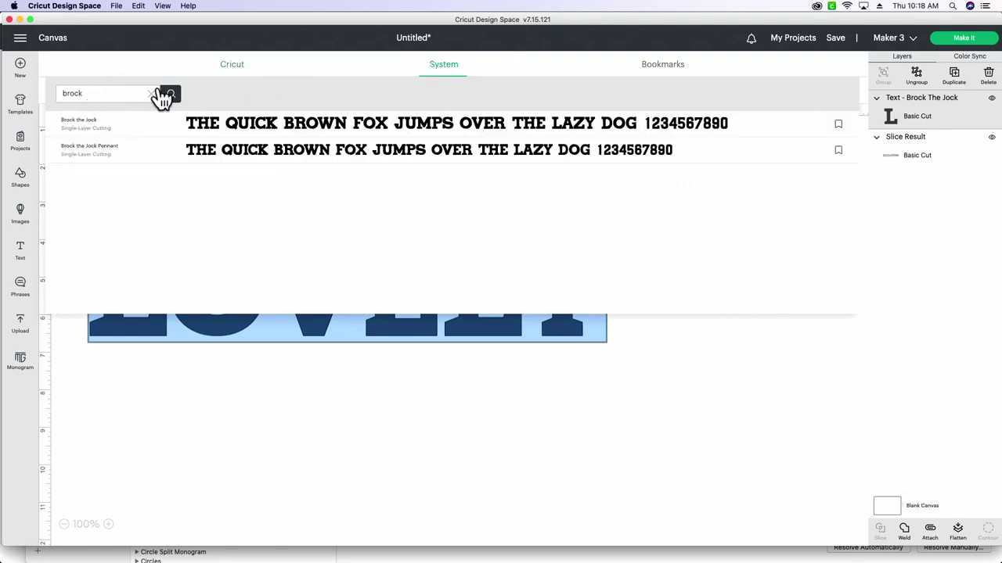
pyautogui.click(153, 93)
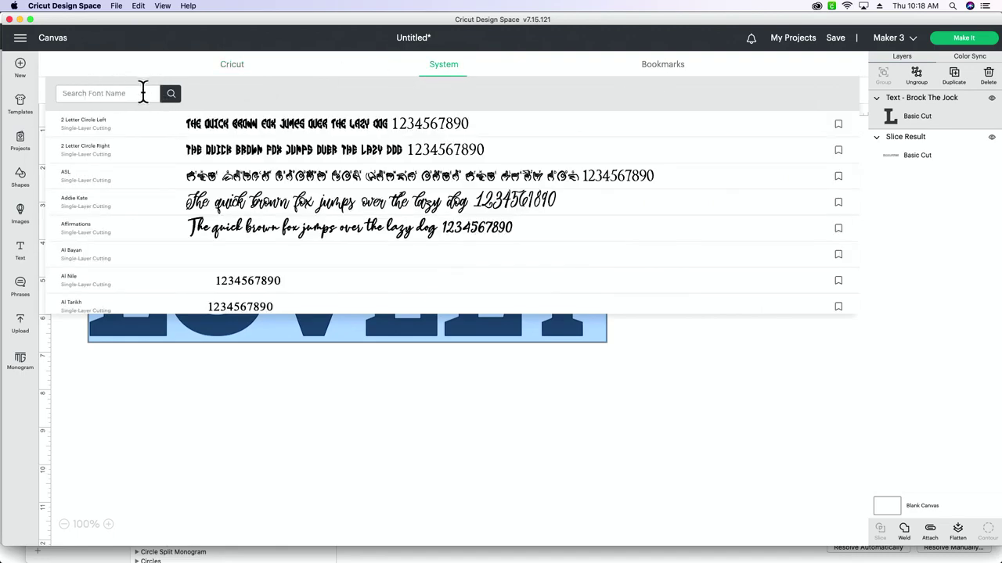
pyautogui.click(154, 202)
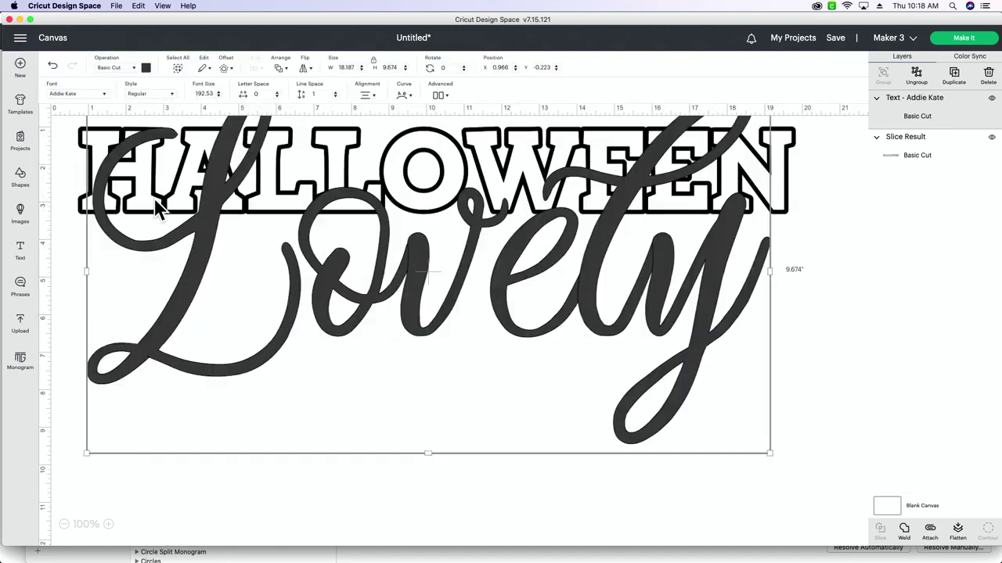
pyautogui.moveTo(768, 452); pyautogui.dragTo(523, 320)
pyautogui.moveTo(392, 245); pyautogui.dragTo(509, 401)
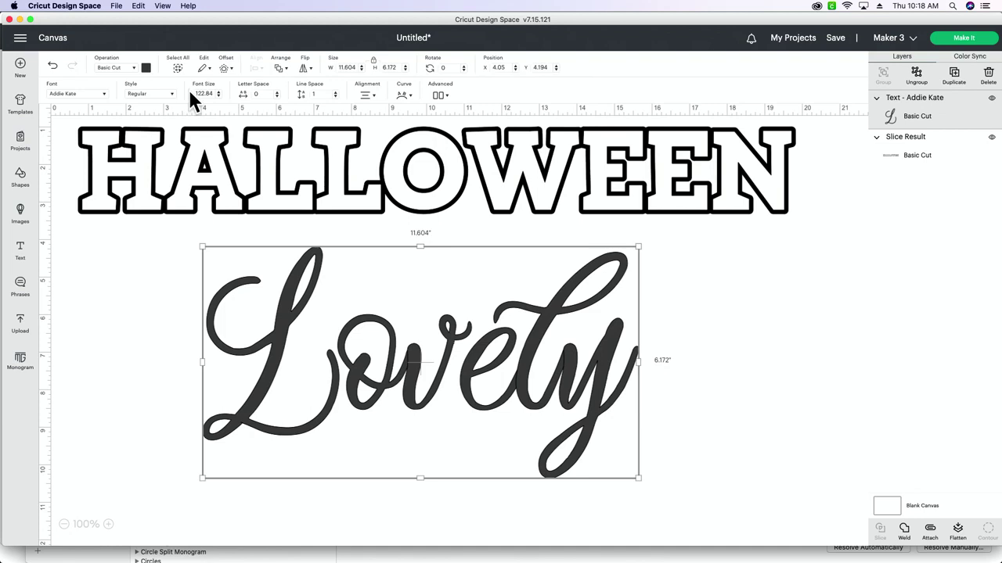
# Apply a 0.1 in rounded, welded offset to Lovely, making it 11.804 × 6.372 in.
pyautogui.click(224, 69)
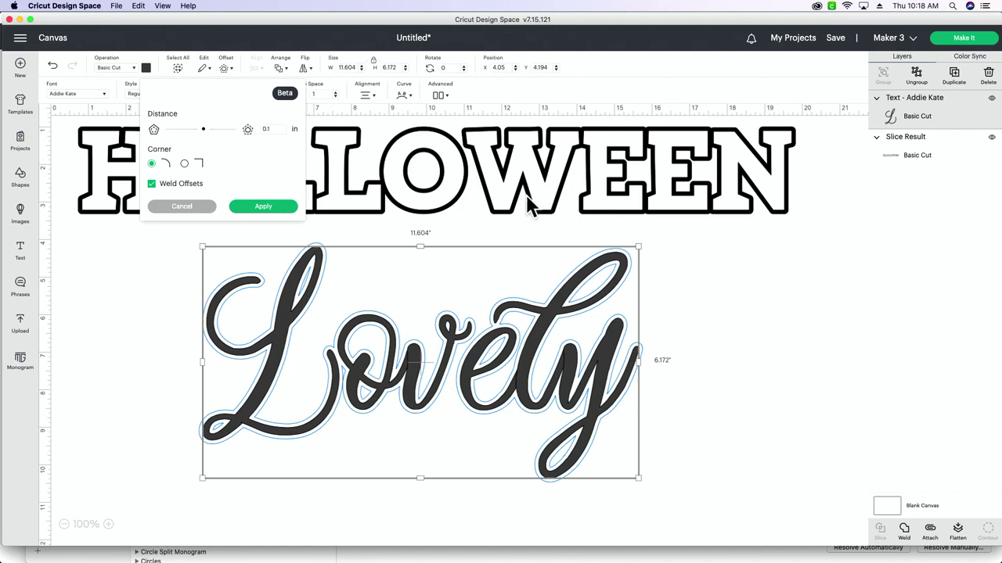
pyautogui.click(264, 207)
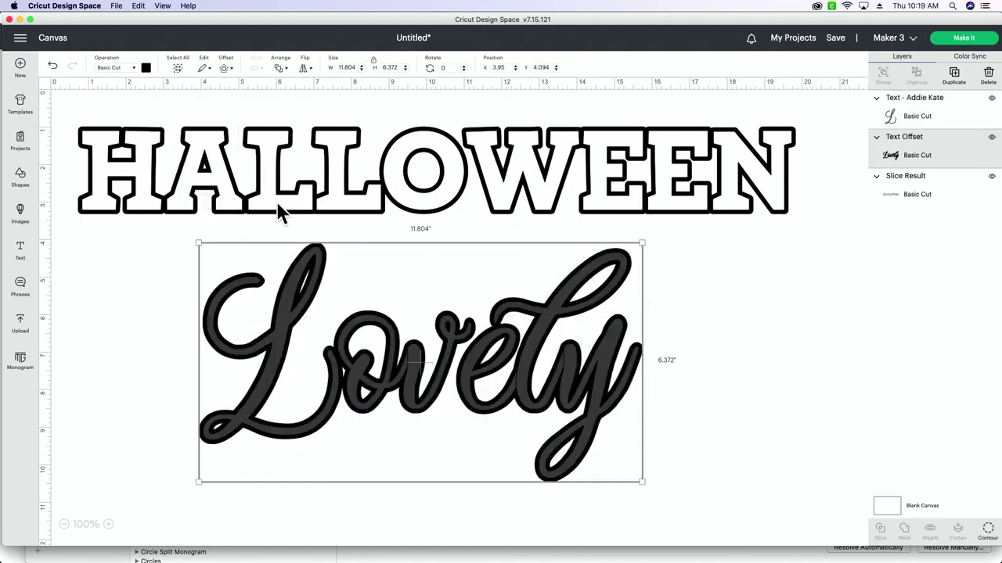
pyautogui.moveTo(767, 393); pyautogui.dragTo(509, 341)
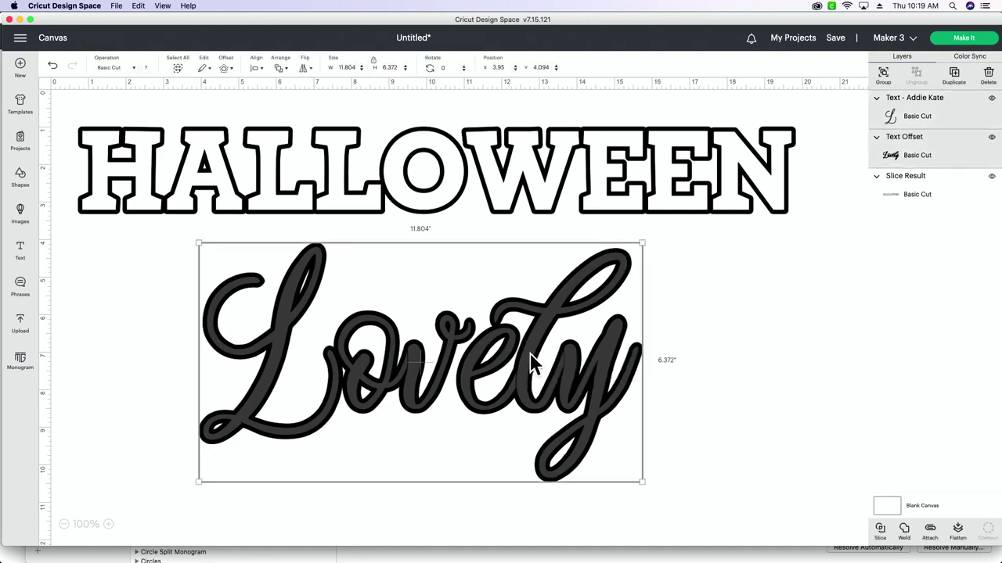
pyautogui.click(679, 425)
# Color the Lovely offset outline layer red.
pyautogui.click(923, 153)
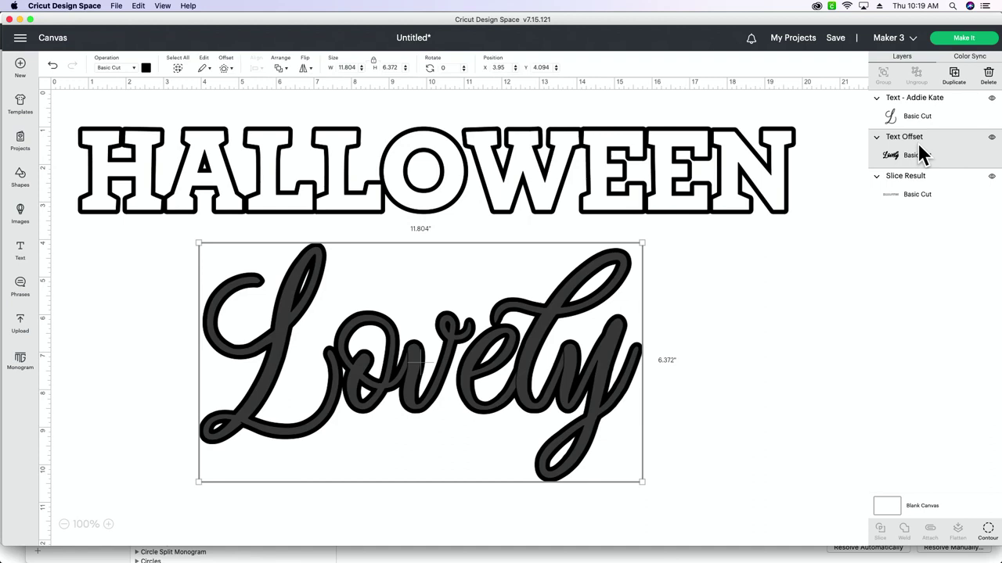
pyautogui.click(146, 68)
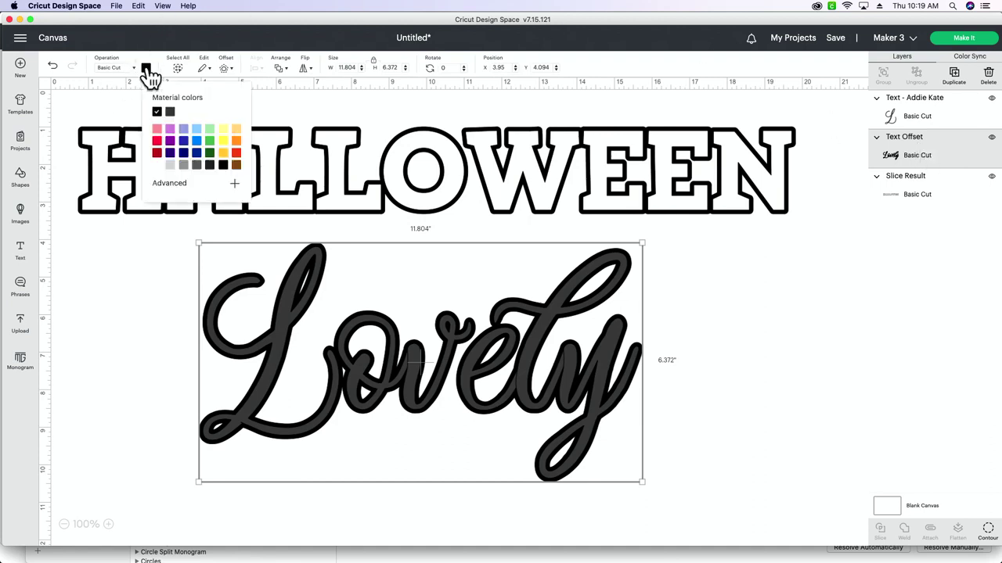
pyautogui.click(157, 141)
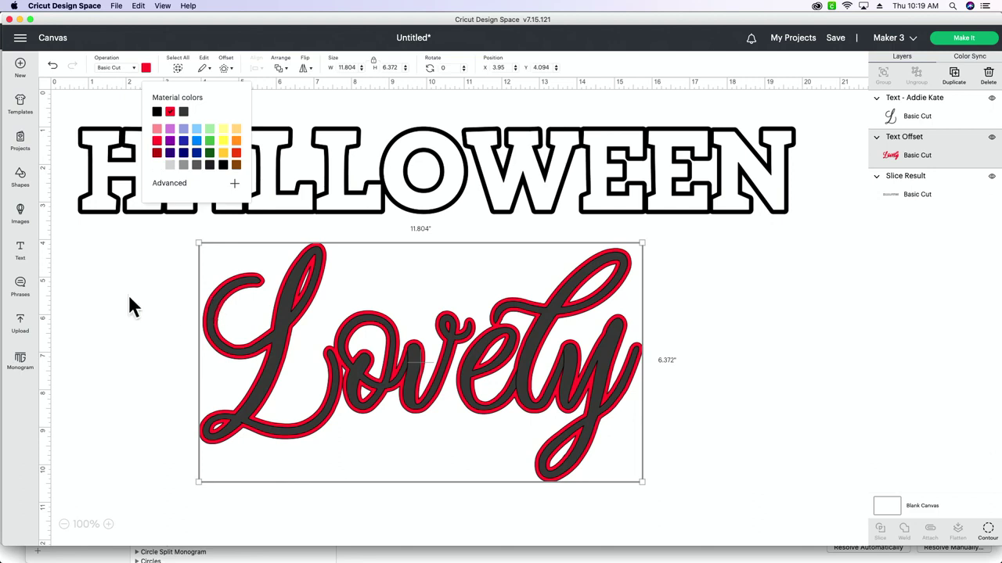
# Select the Lovely text together with its red offset and slice them.
pyautogui.click(169, 378)
pyautogui.moveTo(137, 363); pyautogui.dragTo(410, 436)
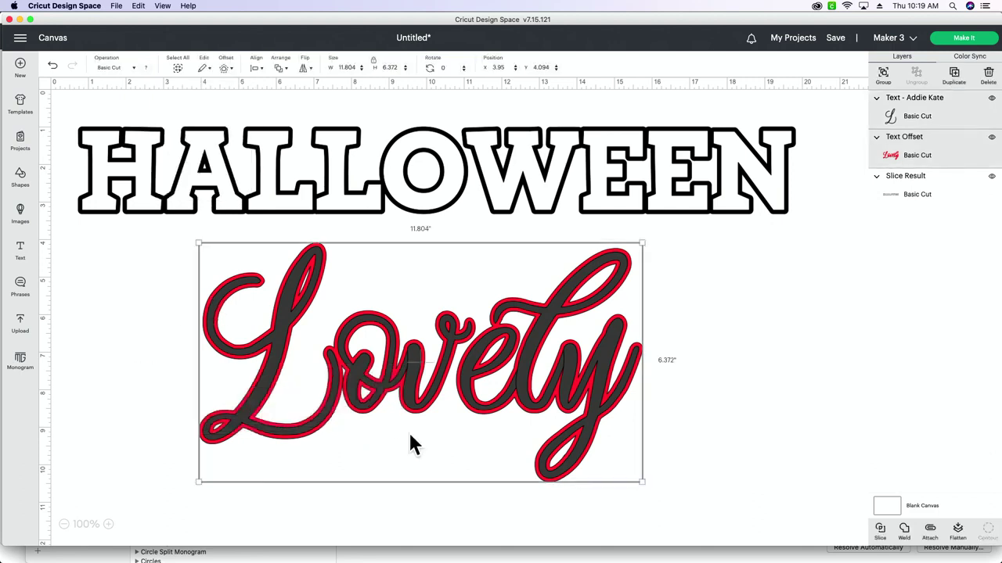
pyautogui.click(882, 532)
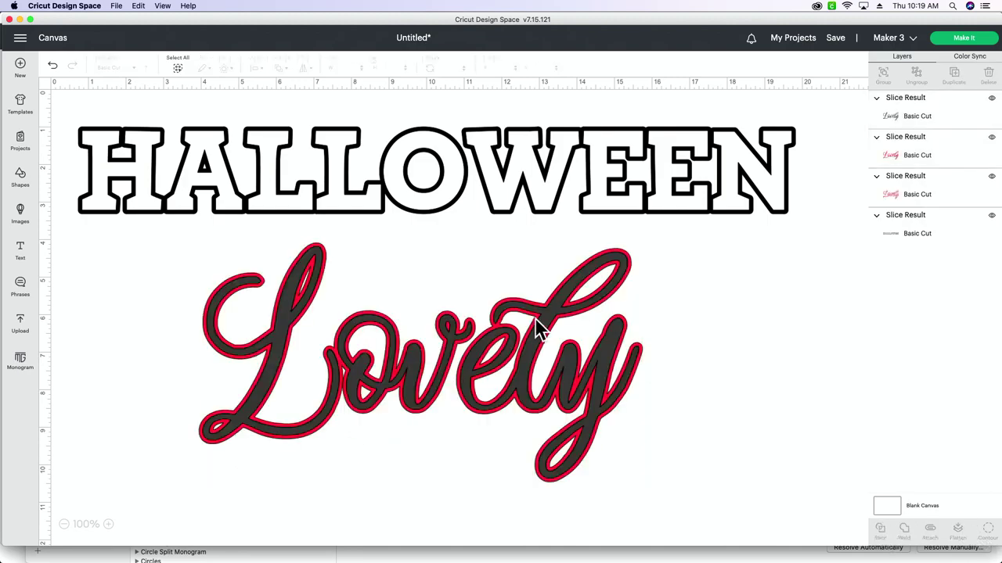
# Delete the dark Lovely piece and the solid red leftover from the slice.
pyautogui.moveTo(537, 331); pyautogui.dragTo(518, 515)
pyautogui.moveTo(716, 479); pyautogui.dragTo(572, 516)
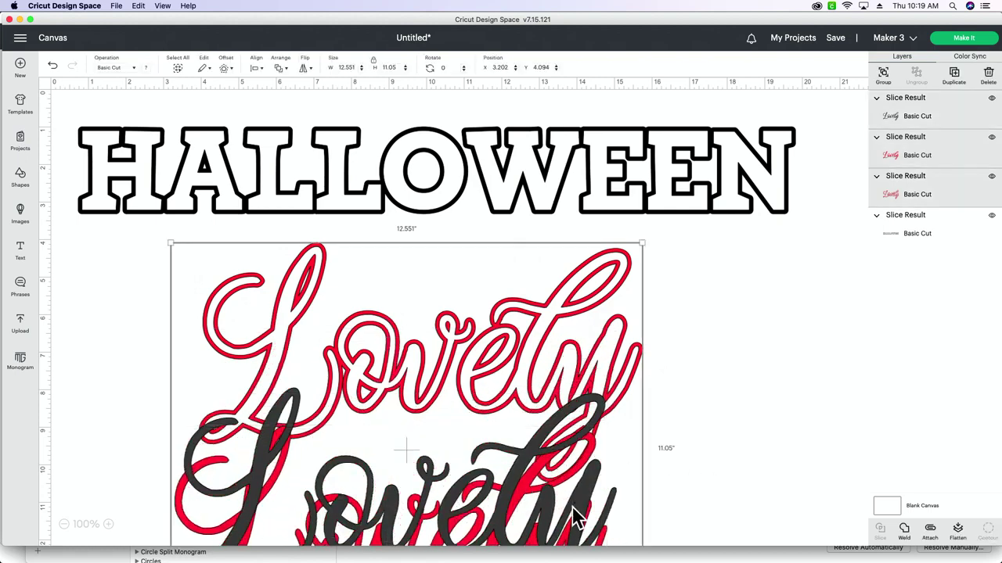
pyautogui.click(595, 540)
pyautogui.click(569, 509)
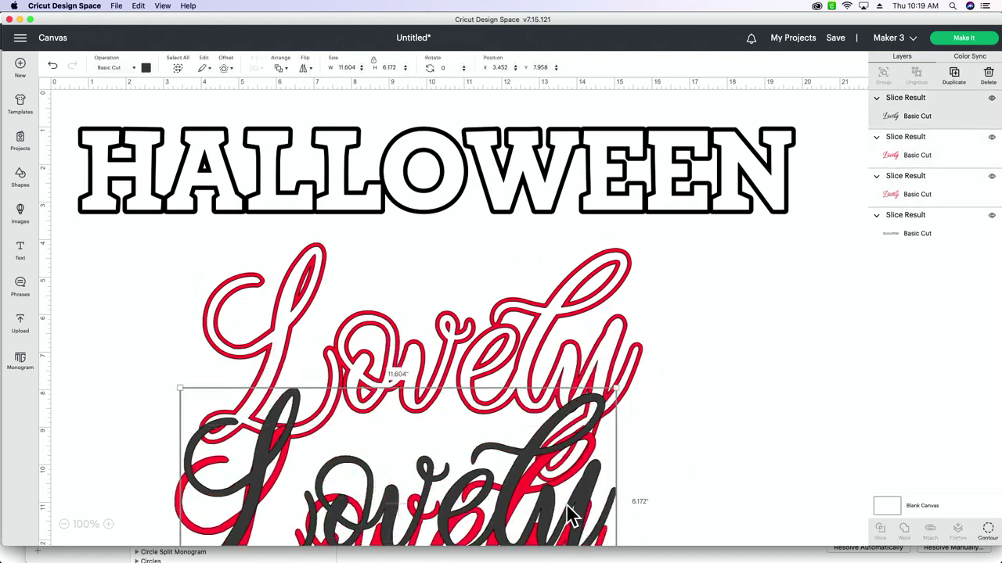
pyautogui.press('Delete')
pyautogui.click(506, 523)
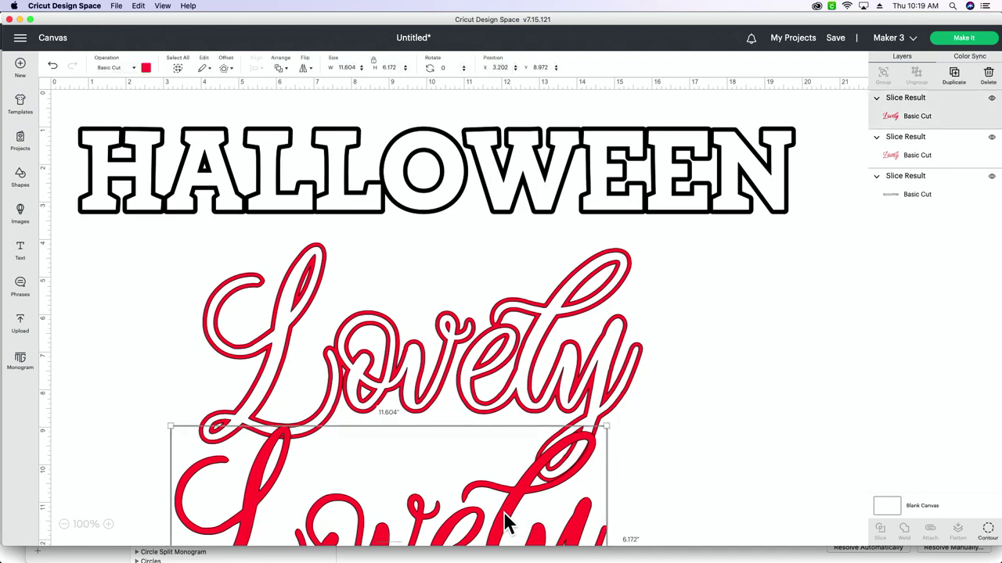
pyautogui.press('Delete')
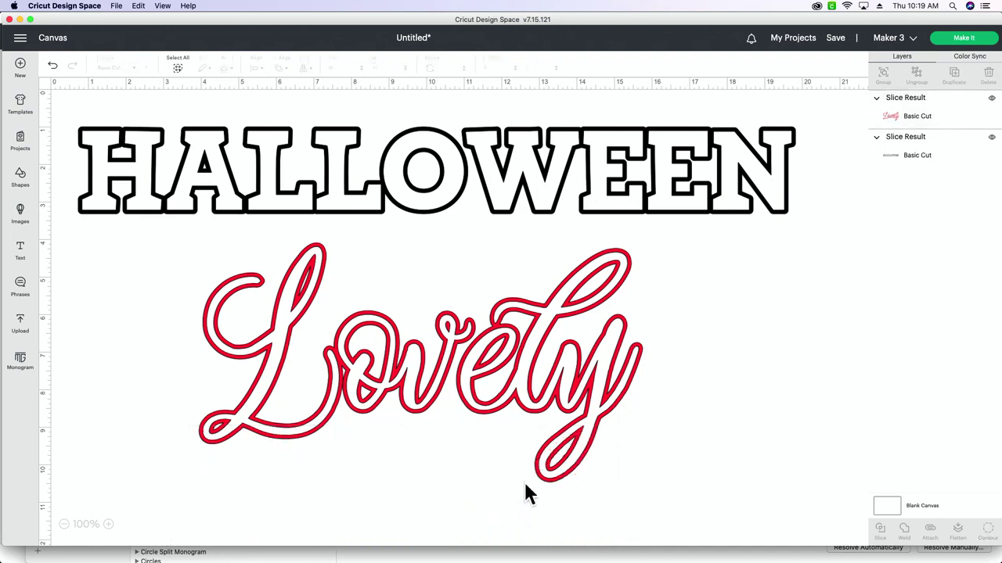
# Shrink the hollow red Lovely outline to about 6.1 inches wide and move it left beneath HALLOWEEN.
pyautogui.click(473, 415)
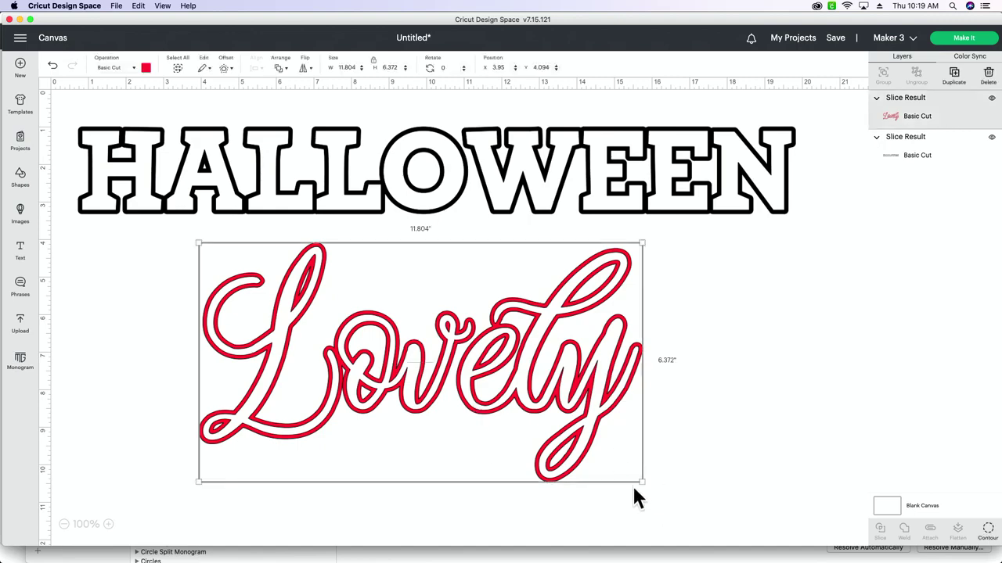
pyautogui.moveTo(633, 476); pyautogui.dragTo(418, 359)
pyautogui.moveTo(338, 315); pyautogui.dragTo(243, 320)
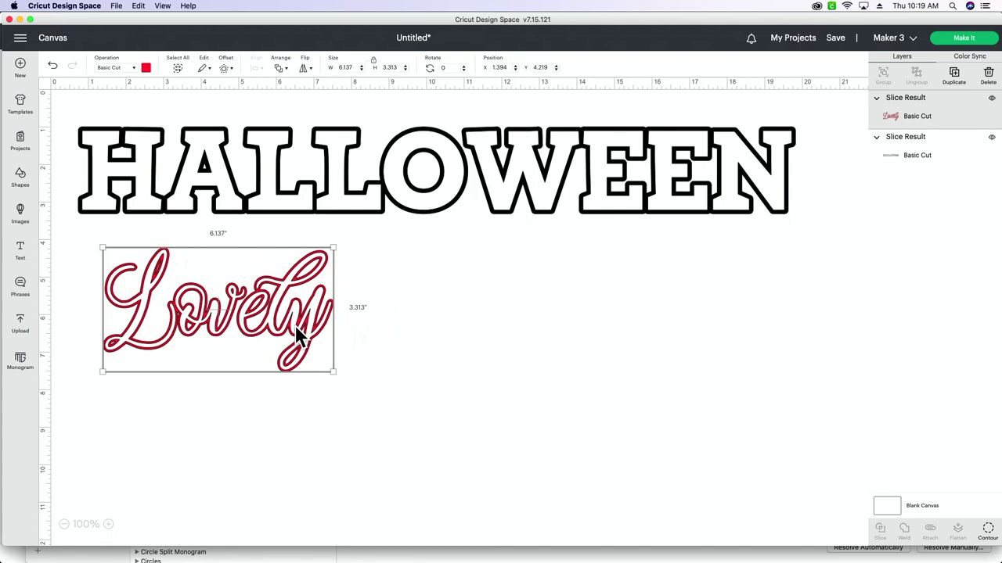